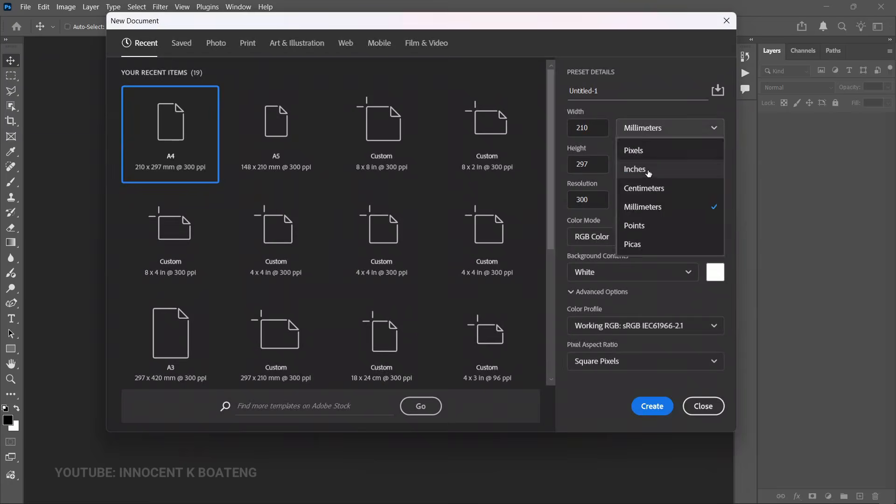
# Create a new 4 x 4 inch document at 300 pixels/inch in RGB color with a white background.
pyautogui.click(645, 168)
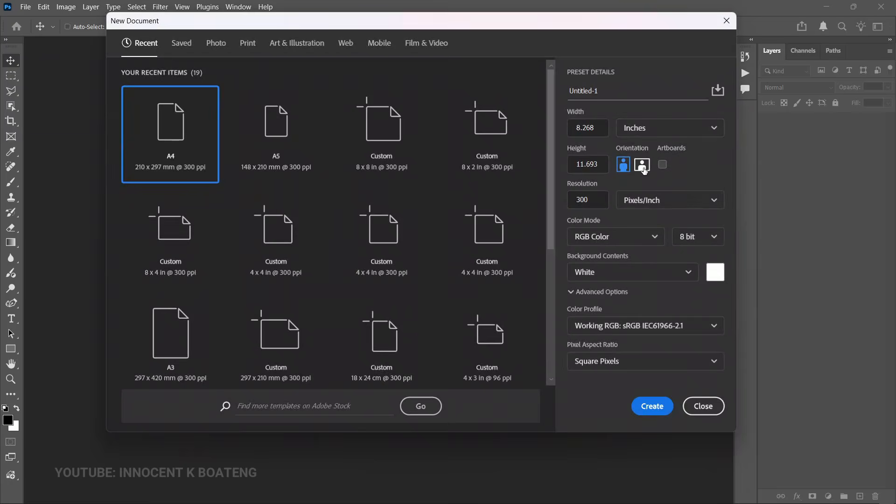
pyautogui.click(603, 130)
pyautogui.doubleClick(603, 129)
pyautogui.write('4')
pyautogui.click(604, 170)
pyautogui.doubleClick(604, 169)
pyautogui.write('4')
pyautogui.click(650, 411)
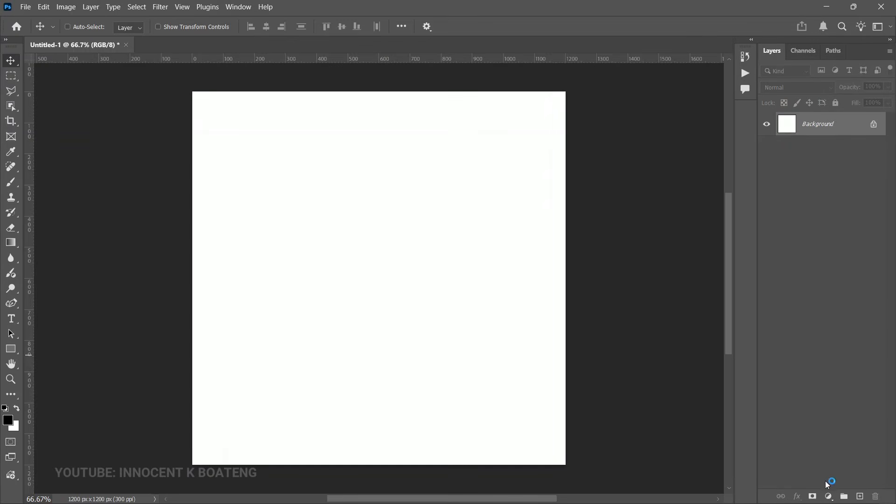
# Add a gradient fill layer above the background using the dark brown to golden tan preset.
pyautogui.click(829, 498)
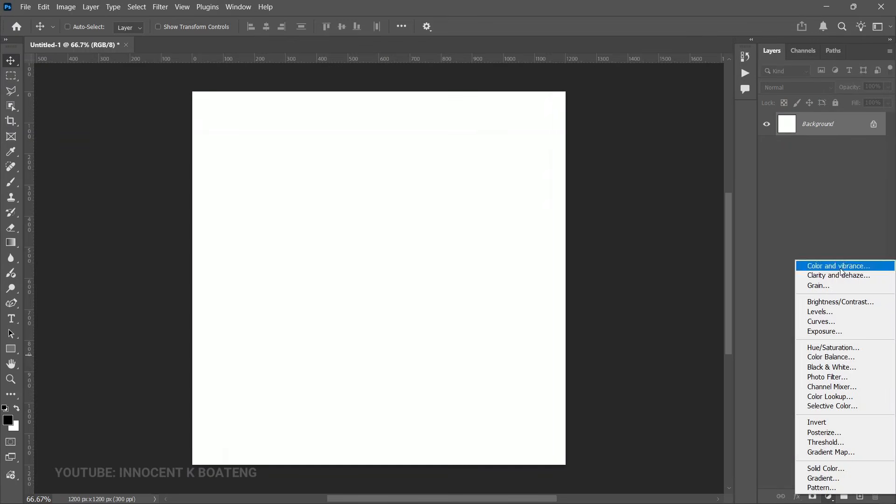
pyautogui.click(834, 478)
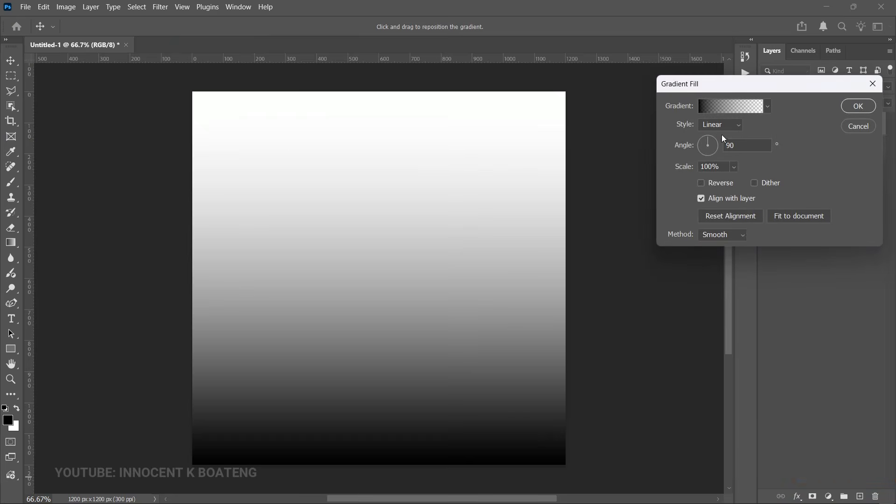
pyautogui.click(727, 107)
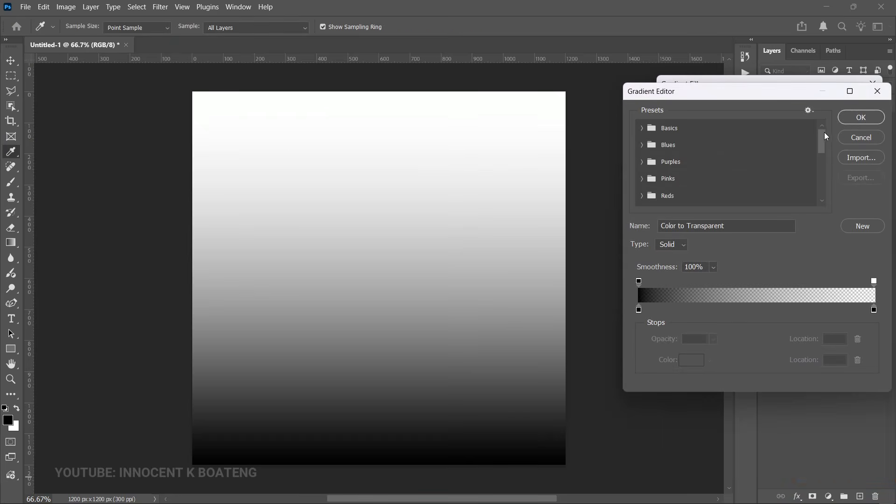
pyautogui.moveTo(825, 133); pyautogui.dragTo(822, 192)
pyautogui.click(684, 202)
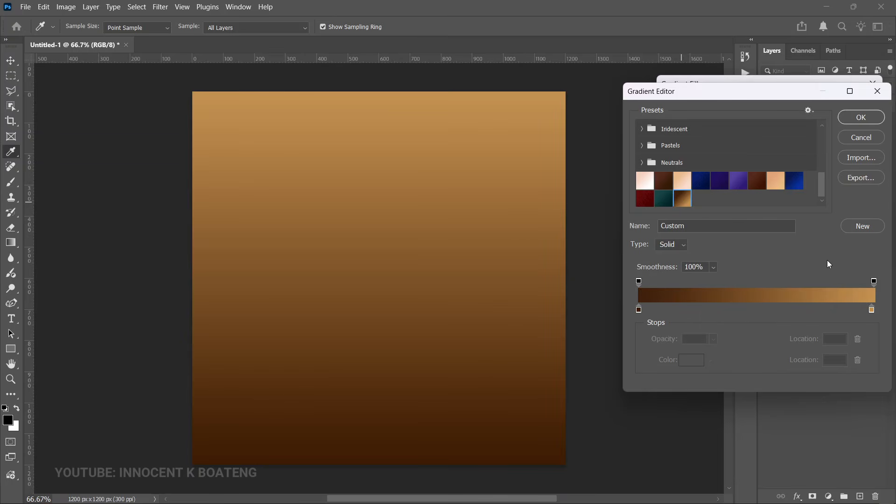
# Use #3c1a02 for the gradient's dark stop and #c39050 for its light stop, and accept the gradient.
pyautogui.doubleClick(639, 309)
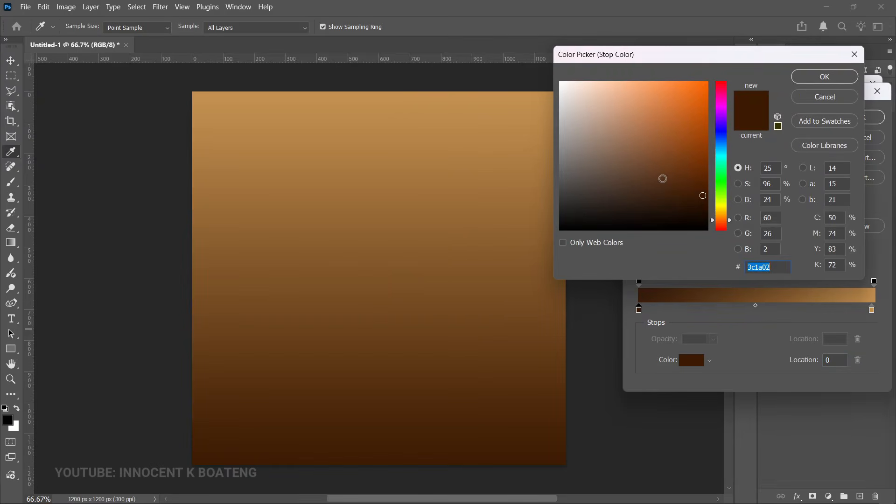
pyautogui.click(825, 76)
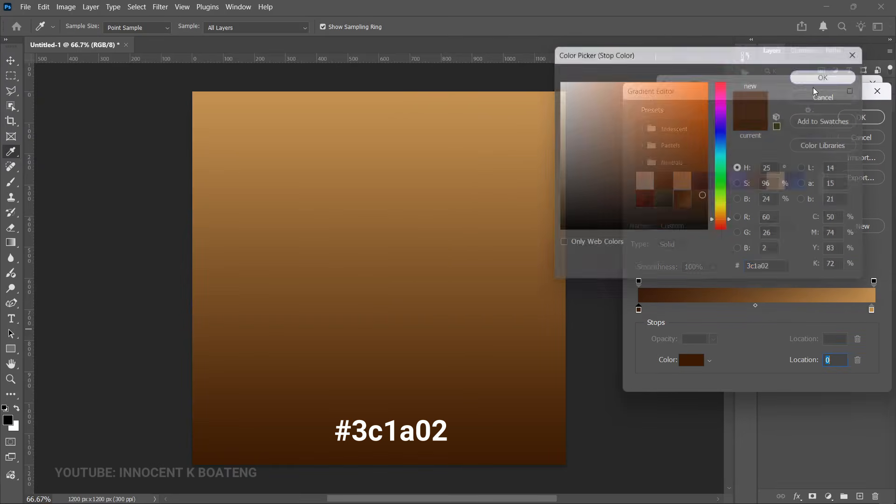
pyautogui.click(872, 310)
pyautogui.click(698, 362)
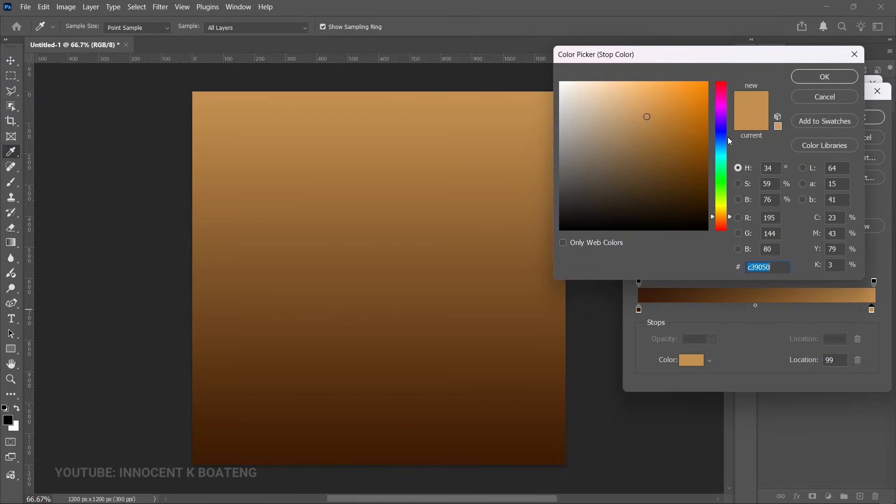
pyautogui.click(835, 76)
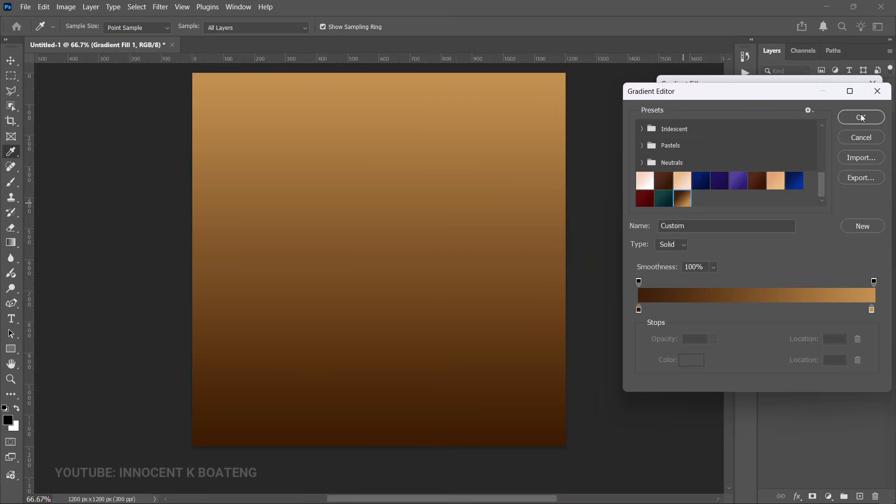
pyautogui.click(862, 118)
# Make the gradient fill radial and reversed with a scale of 95%, and apply it.
pyautogui.click(718, 125)
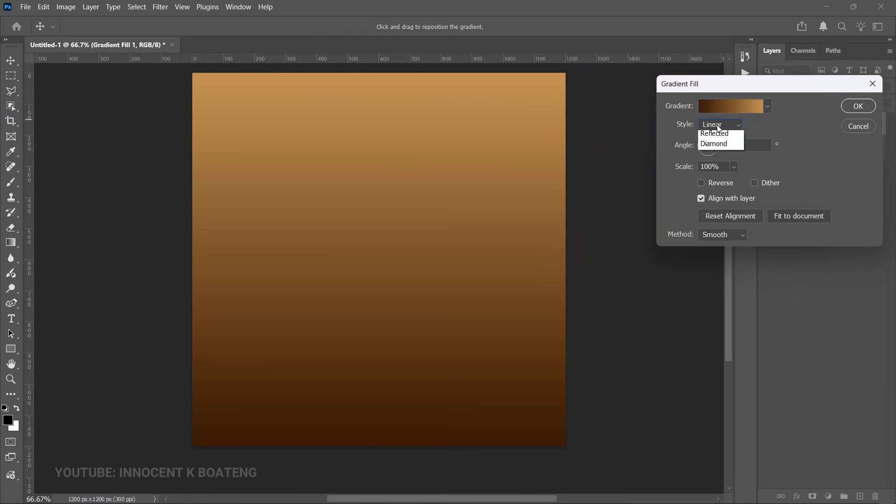
pyautogui.click(718, 147)
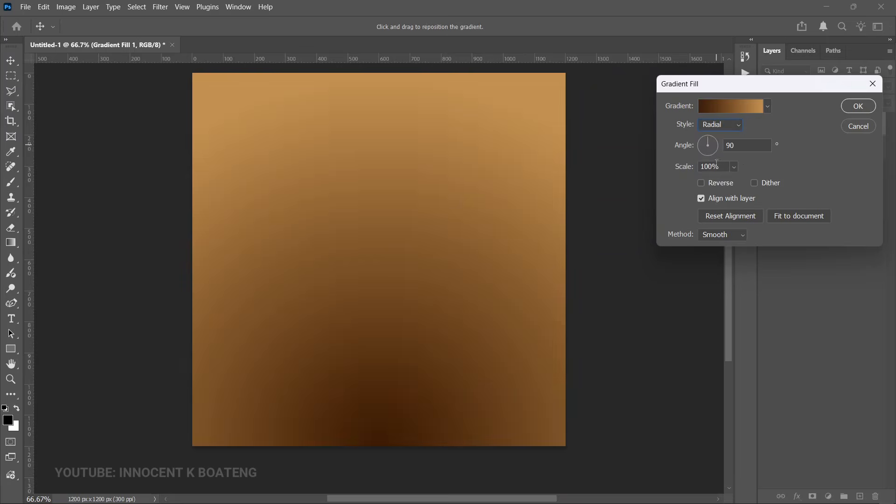
pyautogui.click(702, 183)
pyautogui.click(735, 169)
pyautogui.click(737, 181)
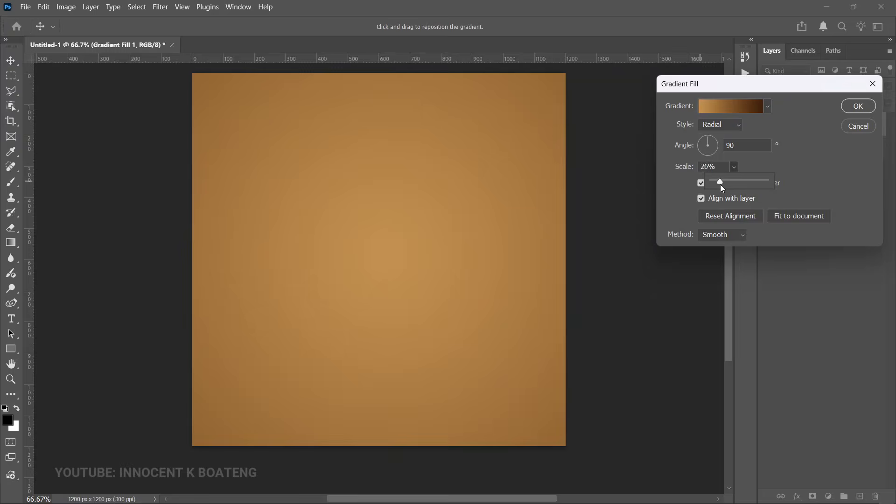
pyautogui.moveTo(723, 187); pyautogui.dragTo(737, 185)
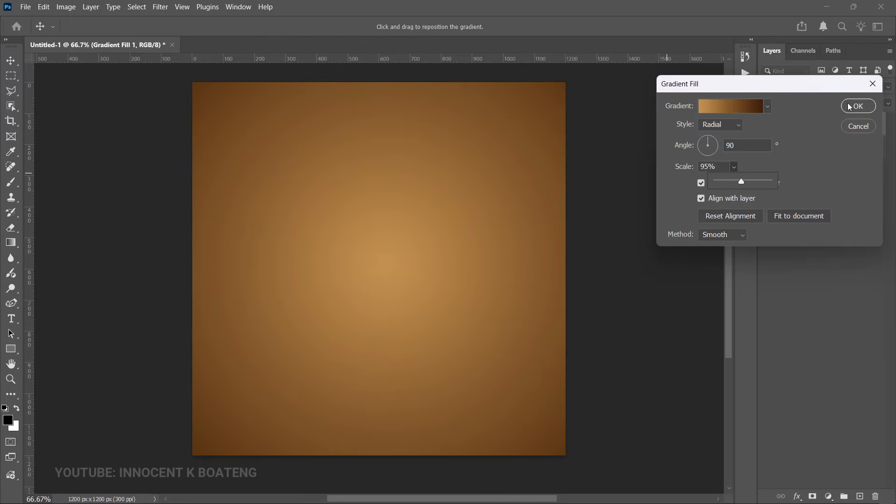
pyautogui.click(850, 107)
# Place the mosque image 0aa227b5f1e71a14a565da665904ad8d as an embedded file from the Salah Groove Resources folder.
pyautogui.scroll(1, 523, 285)
pyautogui.click(26, 6)
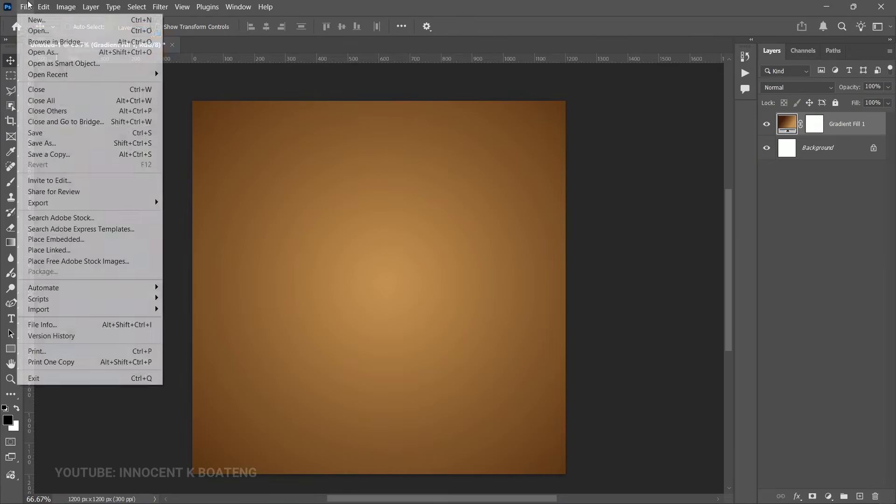
pyautogui.click(52, 239)
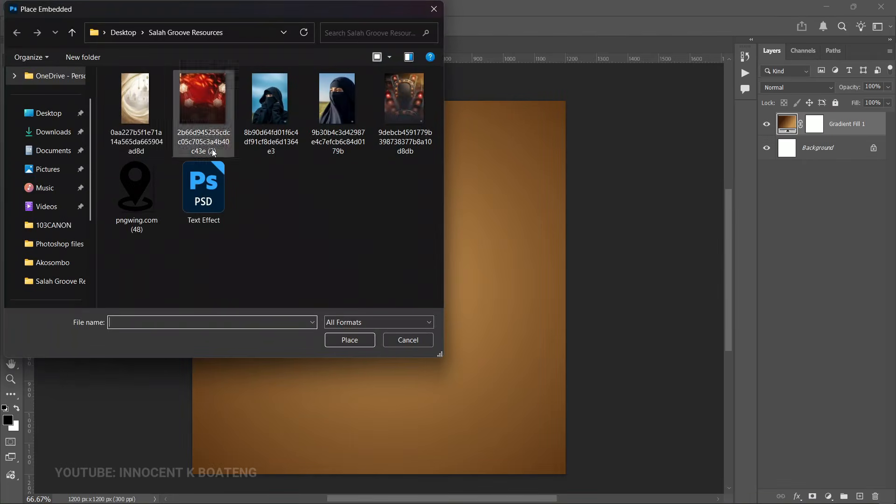
pyautogui.doubleClick(147, 112)
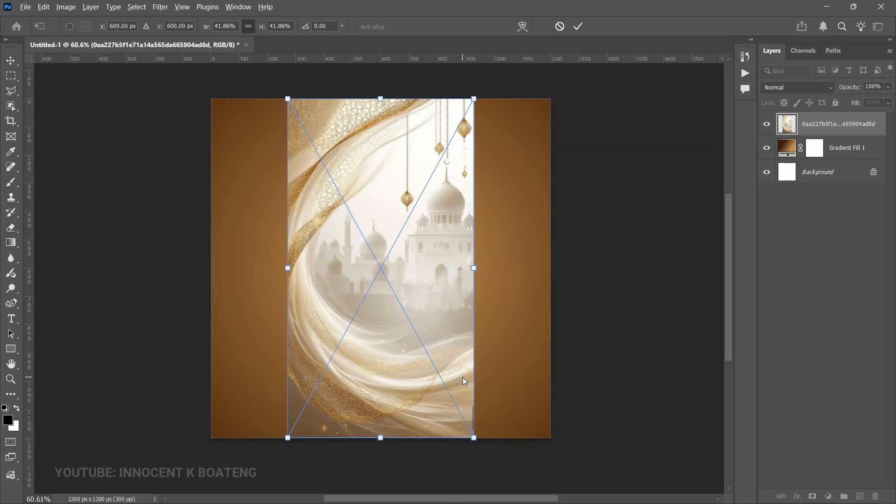
# Enlarge the placed mosque image to cover the whole canvas and position it so the domes and hanging lantern show, and commit the transform.
pyautogui.moveTo(474, 438); pyautogui.dragTo(550, 492)
pyautogui.scroll(-3, 495, 339)
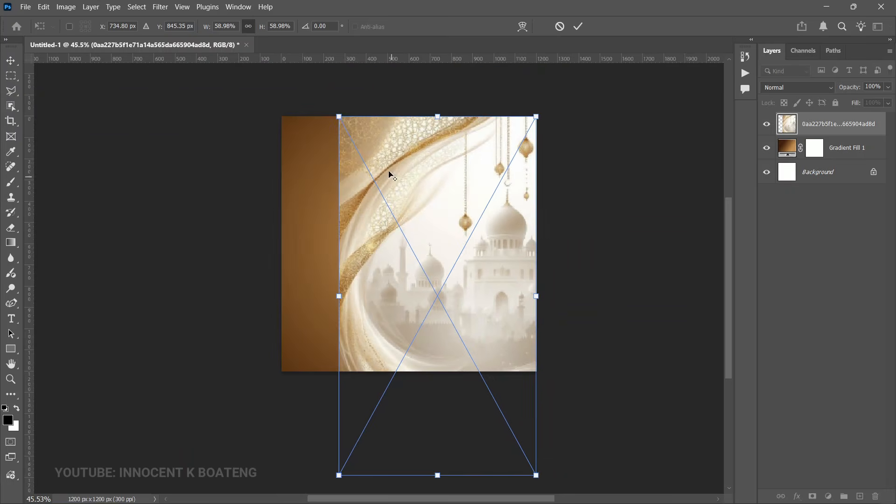
pyautogui.moveTo(339, 117); pyautogui.dragTo(224, 30)
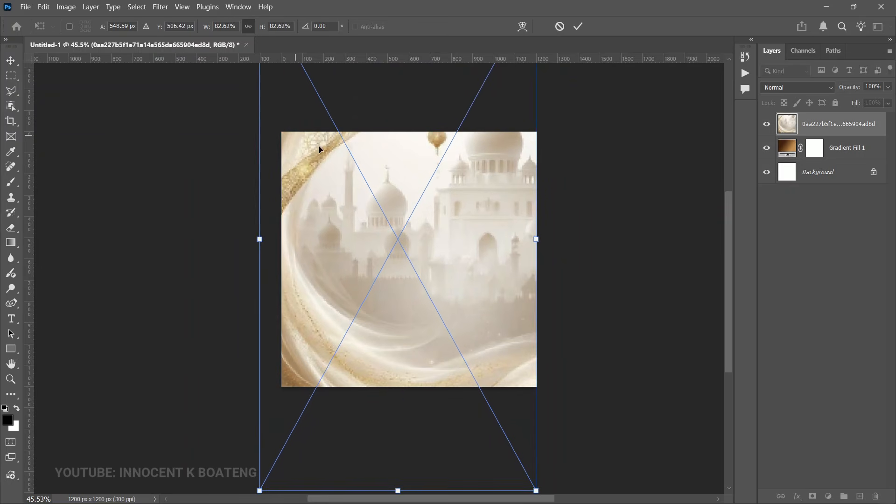
pyautogui.moveTo(461, 221); pyautogui.dragTo(451, 303)
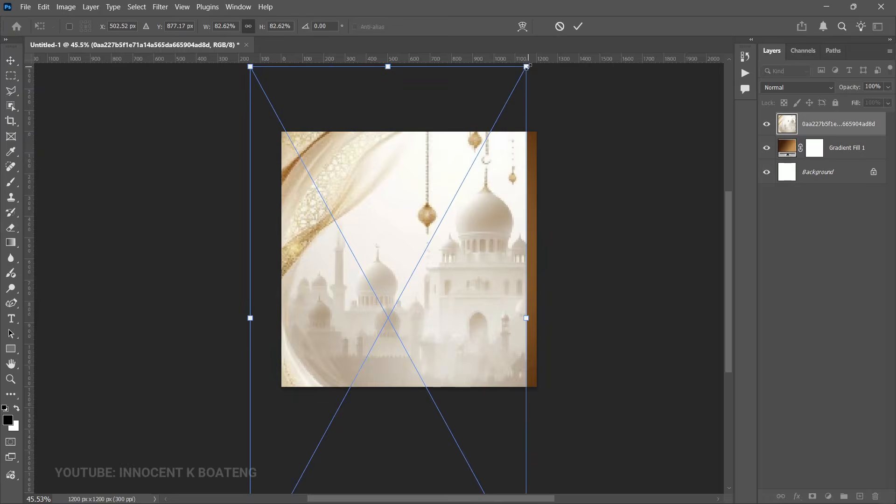
pyautogui.scroll(-3, 452, 252)
pyautogui.moveTo(300, 88); pyautogui.dragTo(245, 59)
pyautogui.moveTo(462, 291); pyautogui.dragTo(455, 331)
pyautogui.press('Return')
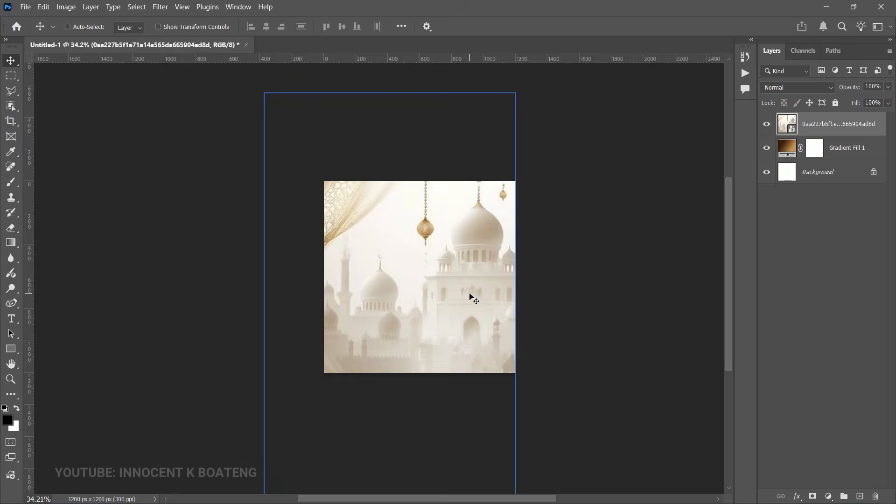
# Rasterize the mosque image layer and desaturate it.
pyautogui.rightClick(836, 124)
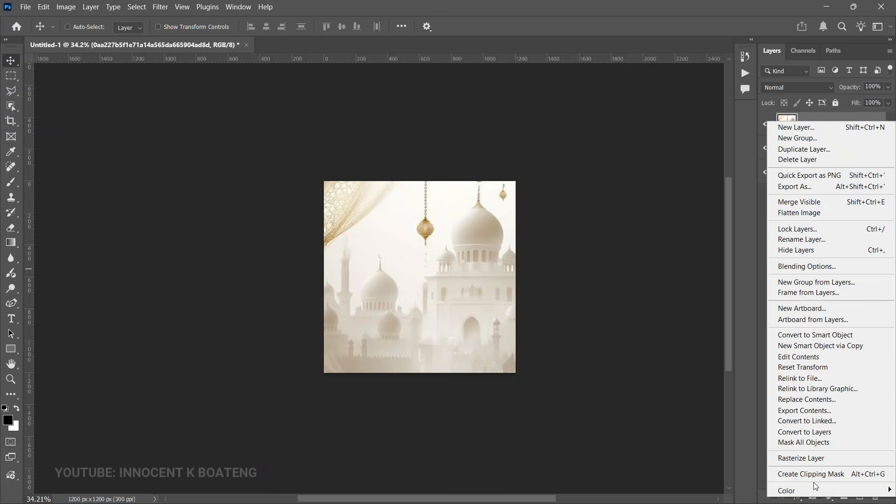
pyautogui.click(815, 459)
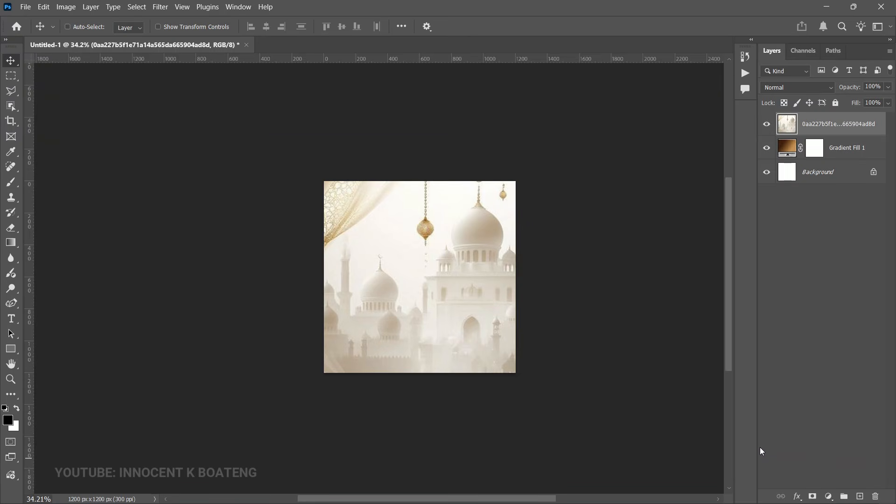
pyautogui.hotkey('ctrl', 'shift', 'u')
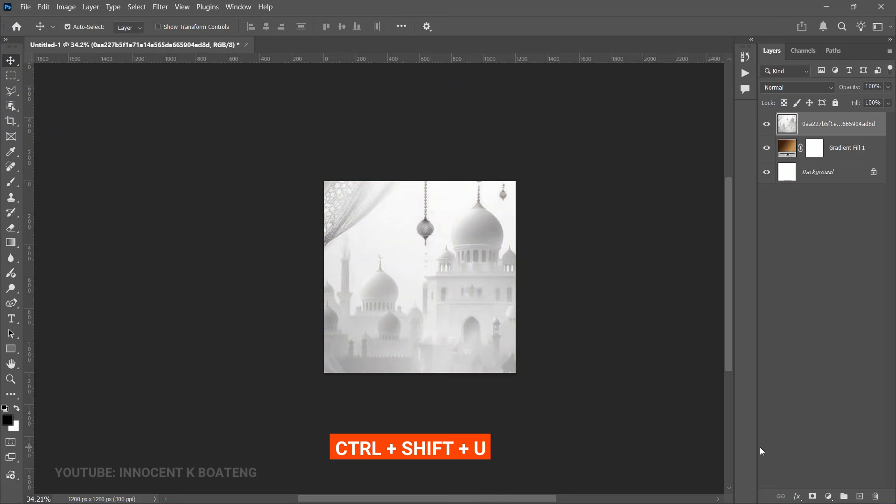
# Set the mosque layer's blend mode to Soft Light and apply a Gaussian Blur with a 3.6 pixel radius.
pyautogui.click(805, 87)
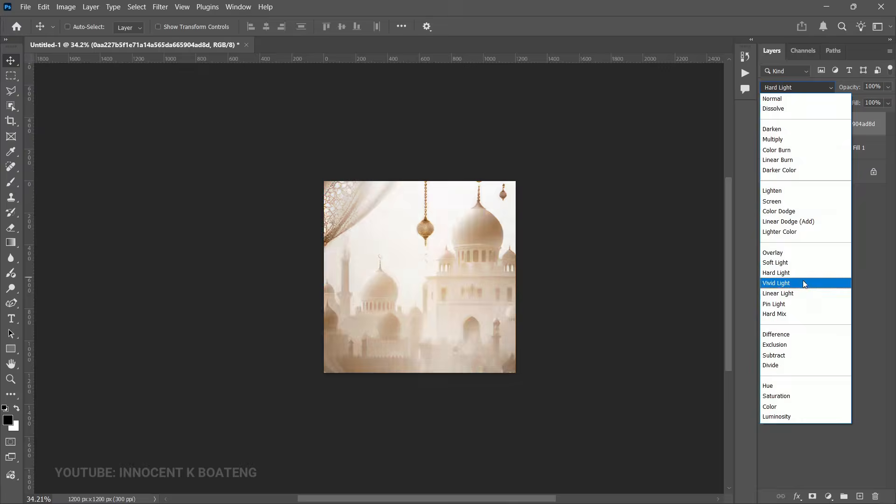
pyautogui.click(792, 258)
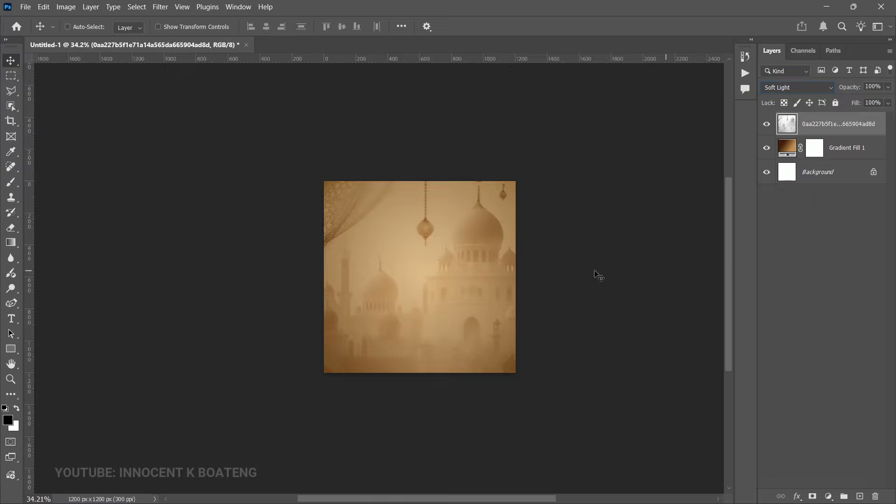
pyautogui.hotkey('ctrl', '+')
pyautogui.click(160, 6)
pyautogui.moveTo(264, 161)
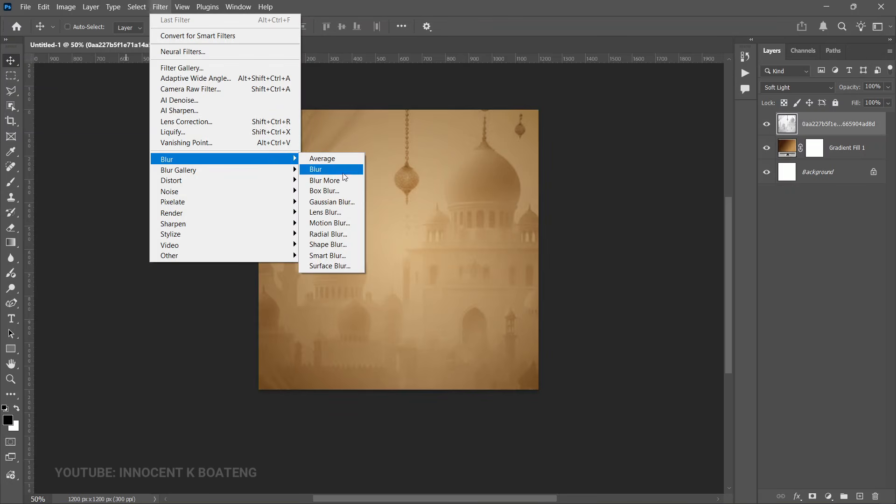
pyautogui.click(340, 203)
pyautogui.moveTo(653, 279); pyautogui.dragTo(637, 276)
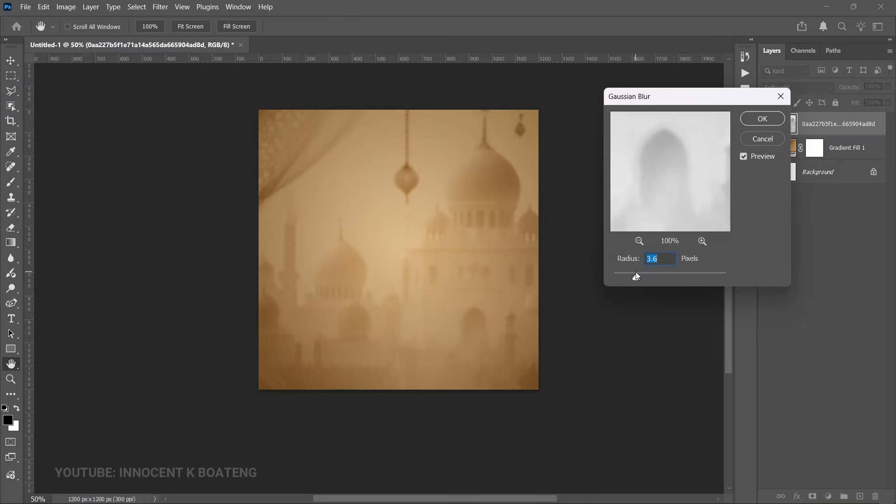
pyautogui.press('Return')
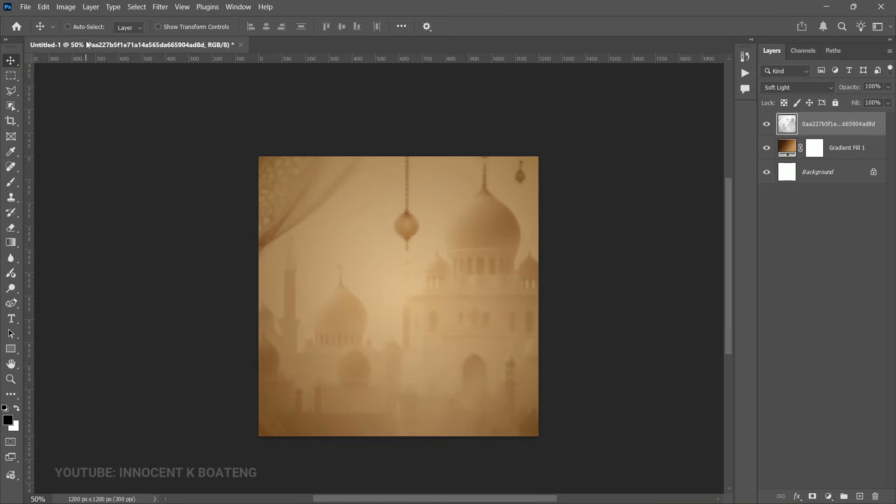
# Place the stage lights image 9debcb4591779b398738377b8a10d8db as an embedded file and shift it over the left part of the canvas.
pyautogui.click(25, 8)
pyautogui.click(83, 236)
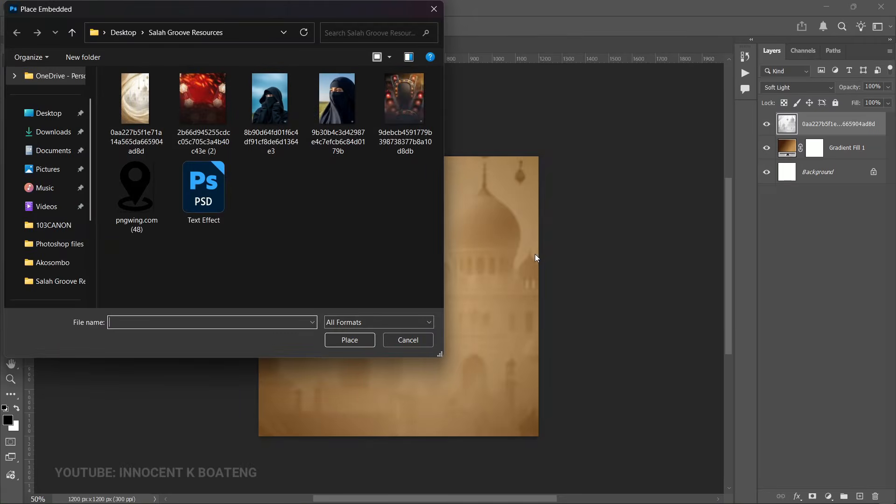
pyautogui.doubleClick(409, 114)
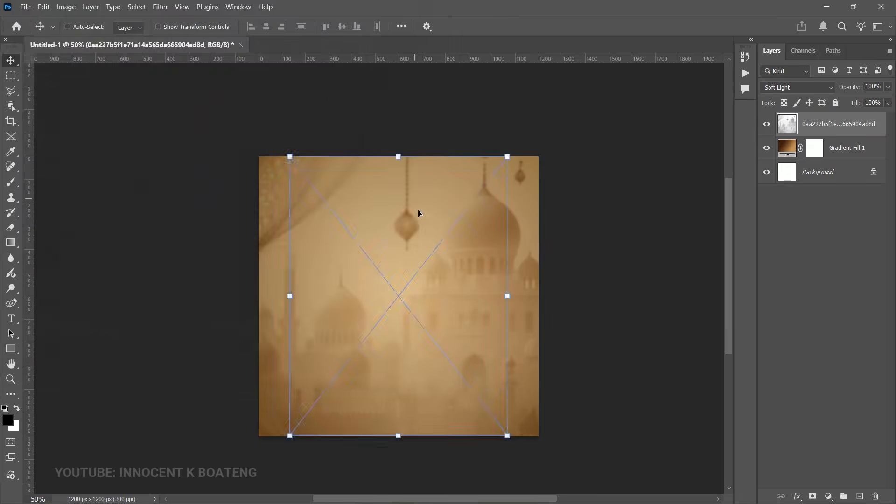
pyautogui.moveTo(442, 306); pyautogui.dragTo(403, 309)
pyautogui.press('Return')
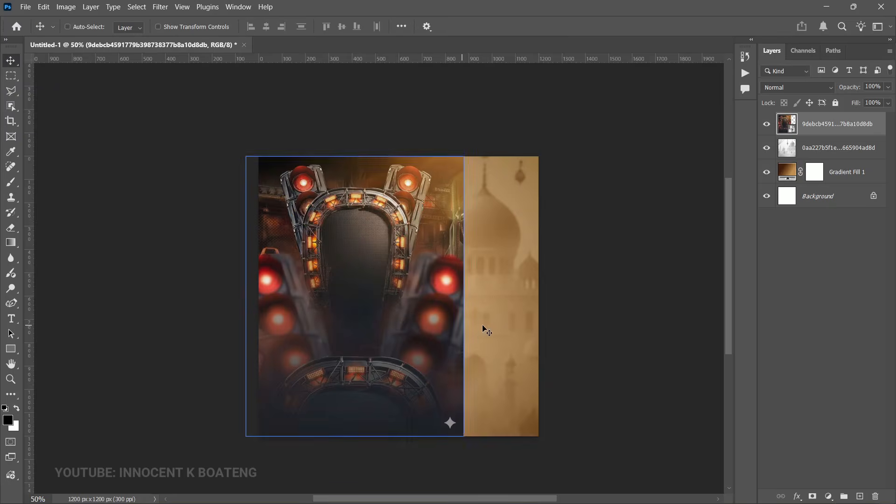
# Examine the sparkle mark in the lower-right corner of the stage lights image up close.
pyautogui.press('z')
pyautogui.click(457, 424)
pyautogui.click(458, 425)
pyautogui.click(458, 424)
pyautogui.click(458, 424)
pyautogui.keyDown('alt'); pyautogui.click(428, 416); pyautogui.keyUp('alt')
pyautogui.keyDown('alt'); pyautogui.click(428, 415); pyautogui.keyUp('alt')
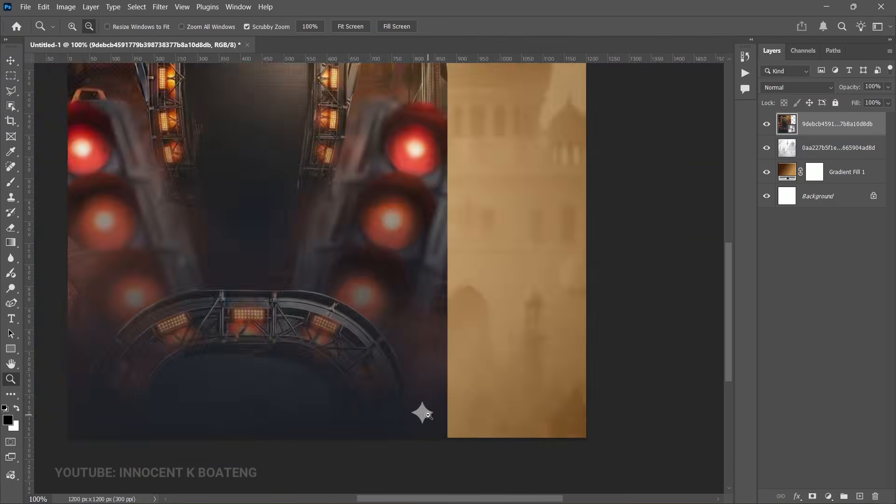
pyautogui.keyDown('alt'); pyautogui.click(427, 415); pyautogui.keyUp('alt')
pyautogui.keyDown('alt'); pyautogui.click(428, 415); pyautogui.keyUp('alt')
# Rasterize the stage lights image layer and desaturate it.
pyautogui.rightClick(829, 138)
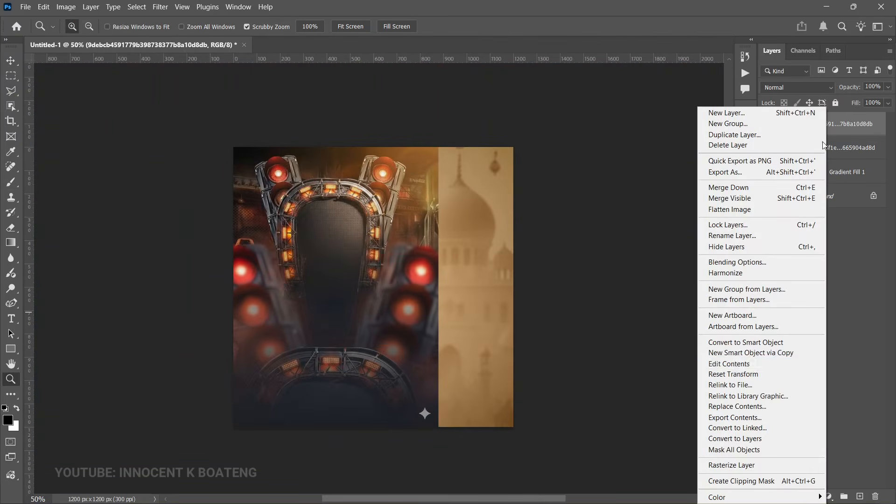
pyautogui.click(744, 466)
pyautogui.hotkey('ctrl', 'shift', 'u')
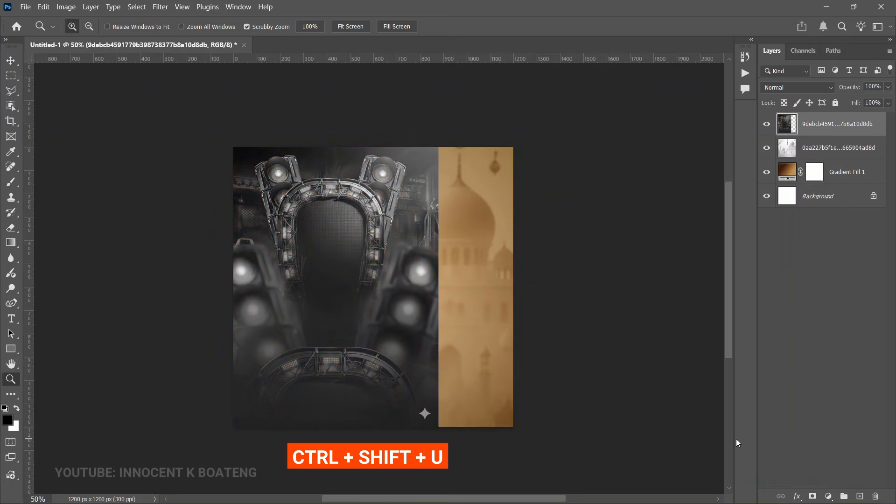
# Set the stage lights layer's blend mode to Soft Light and add a layer mask to it.
pyautogui.click(808, 88)
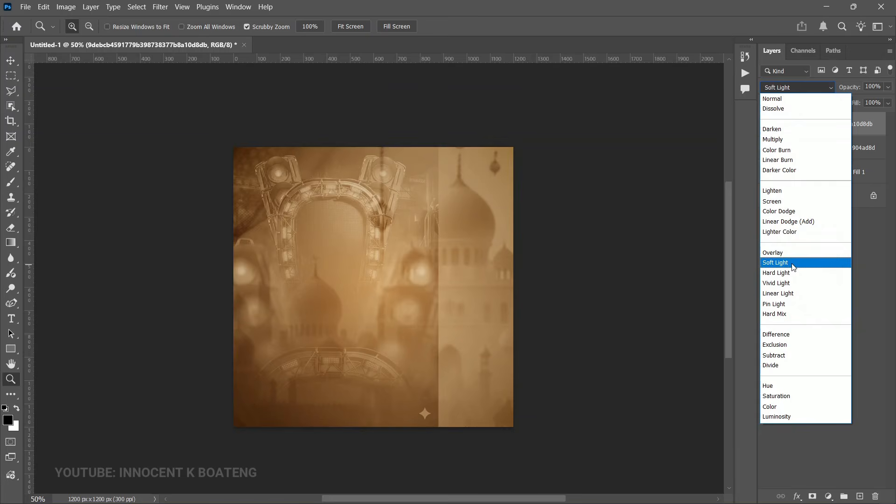
pyautogui.click(793, 264)
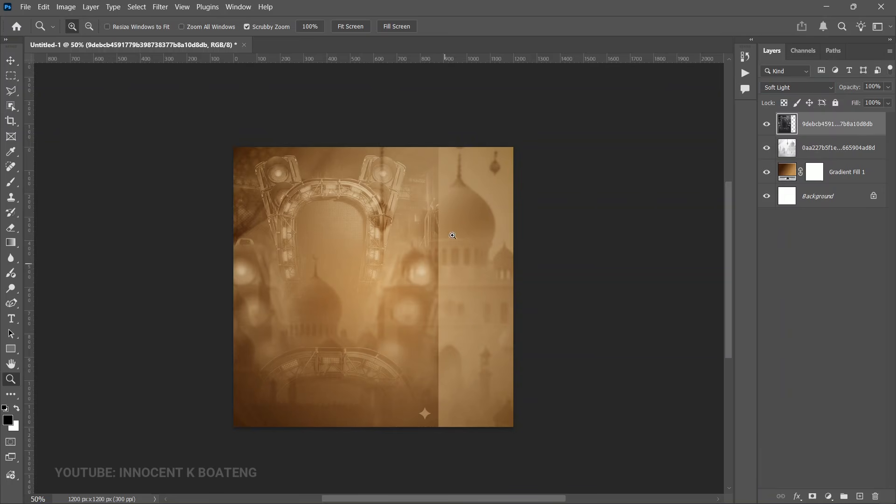
pyautogui.click(812, 497)
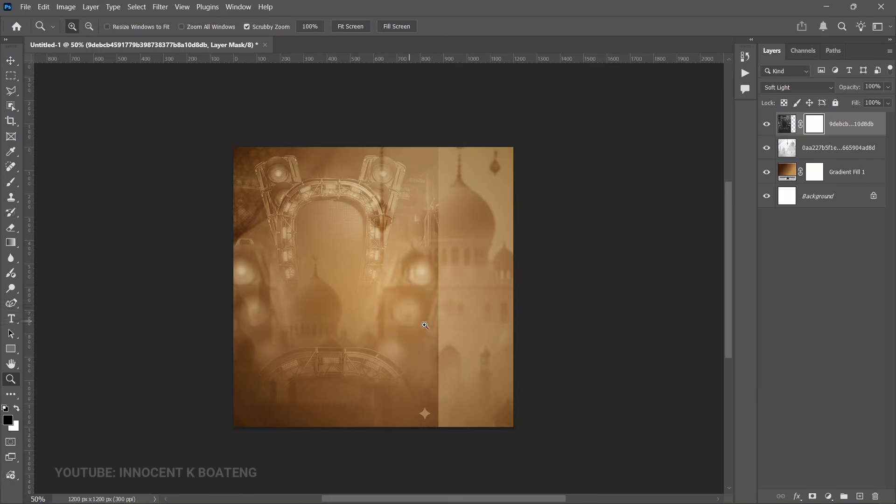
# Paint on the mask with a soft black 600-pixel brush to hide the stage lights image's hard right edge and sparkle mark.
pyautogui.press('b')
pyautogui.press('[')
pyautogui.press('[')
pyautogui.press('[')
pyautogui.press('[')
pyautogui.press('[')
pyautogui.press('[')
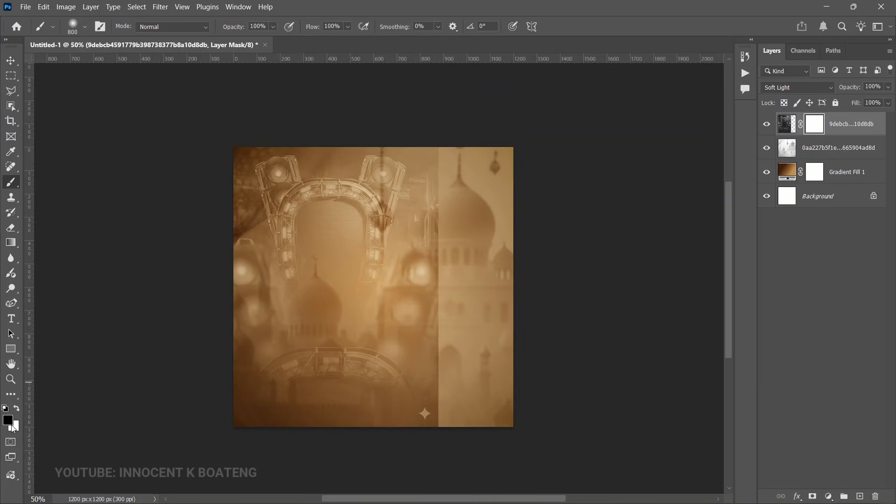
pyautogui.press('[')
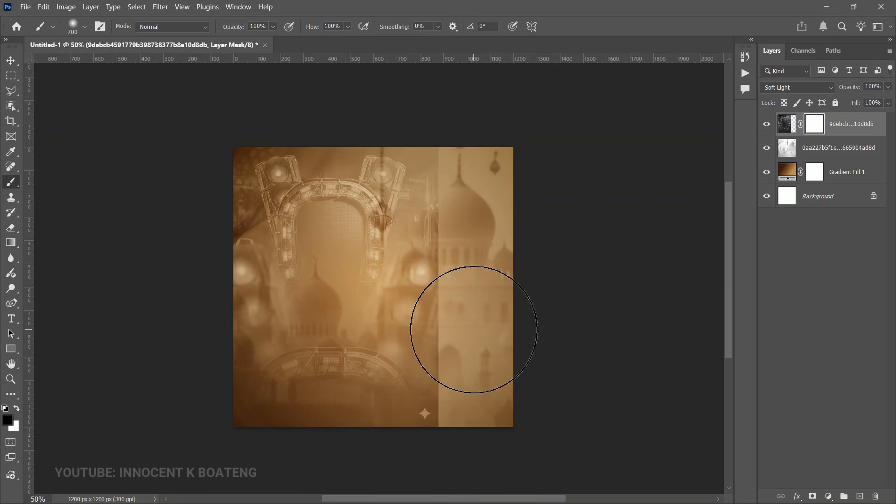
pyautogui.press('[')
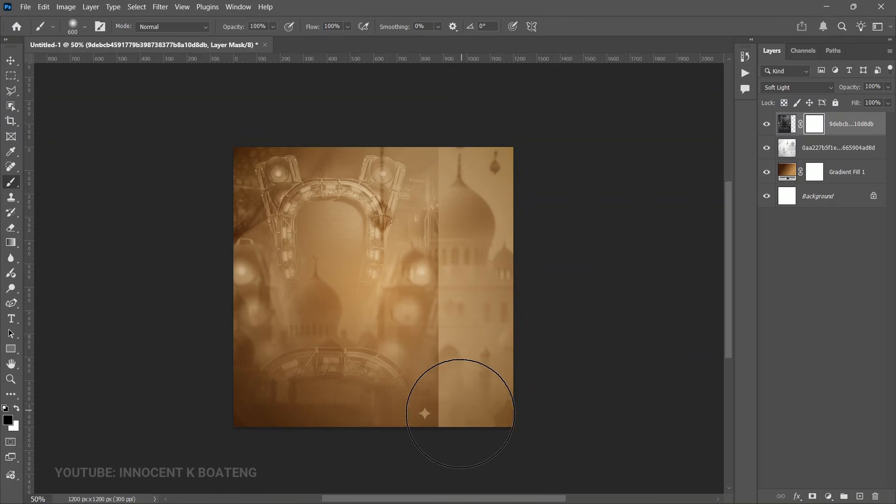
pyautogui.moveTo(475, 370)
pyautogui.mouseDown()
pyautogui.moveTo(460, 334)
pyautogui.moveTo(480, 229)
pyautogui.moveTo(474, 168)
pyautogui.moveTo(476, 331)
pyautogui.moveTo(455, 437)
pyautogui.moveTo(477, 415)
pyautogui.mouseUp()
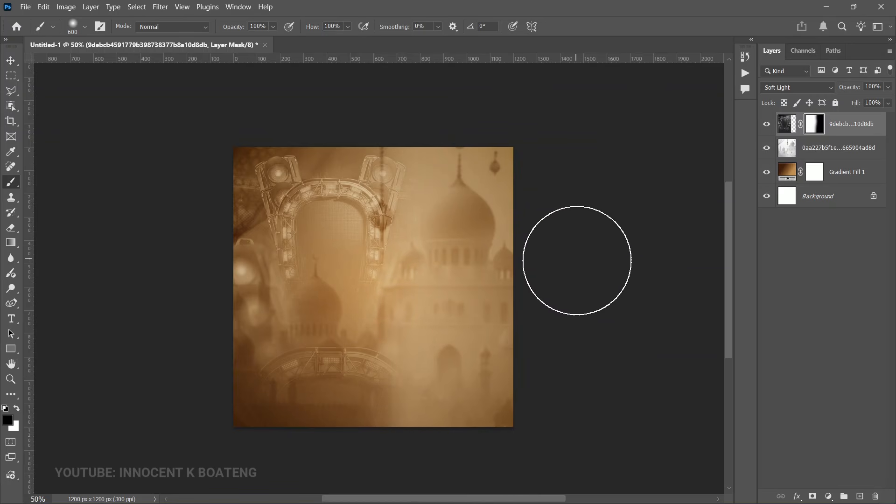
pyautogui.press('v')
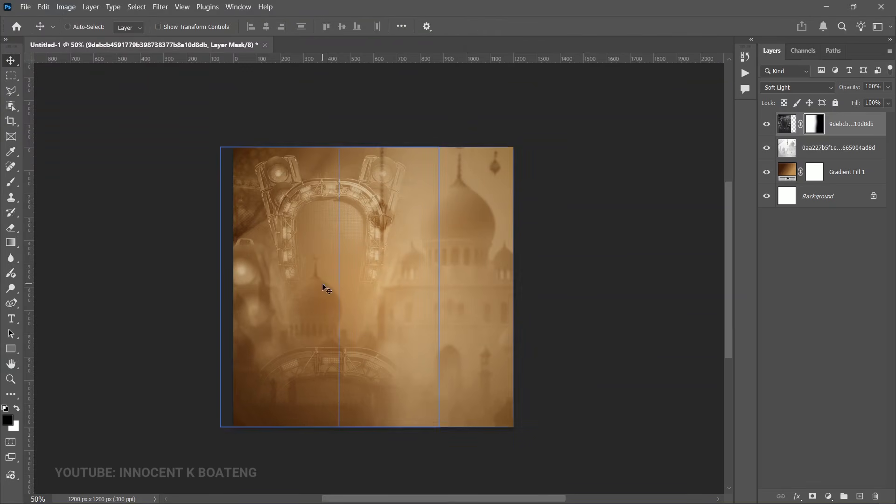
# Place the red lights image 2b66d945255cdcc05c705c3a4b40c43e (2) as an embedded file and enlarge it to cover the whole canvas.
pyautogui.click(26, 7)
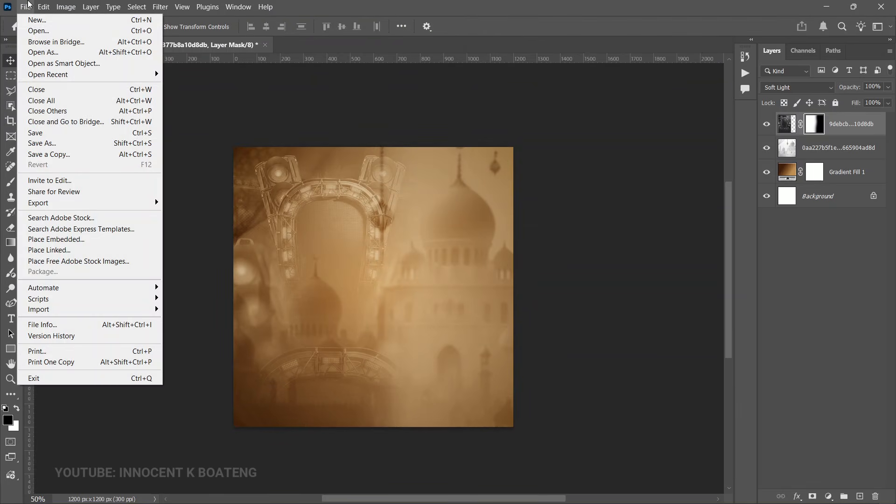
pyautogui.click(86, 240)
pyautogui.doubleClick(200, 108)
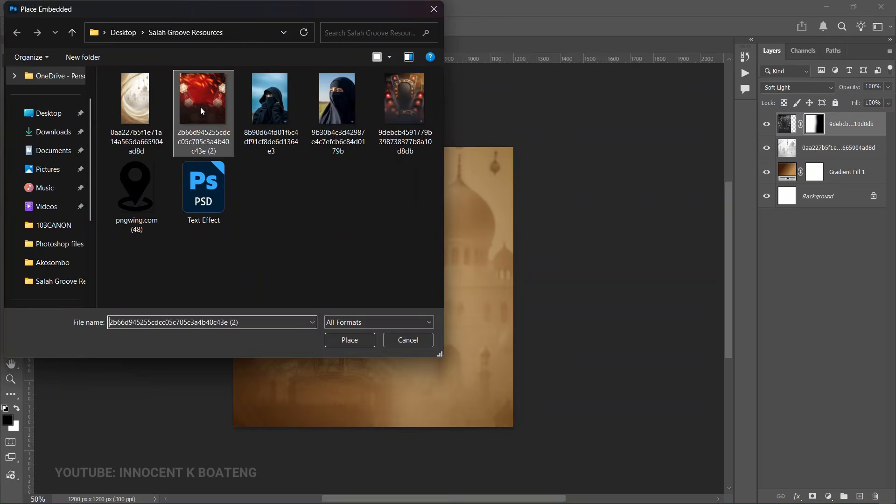
pyautogui.moveTo(252, 151); pyautogui.dragTo(234, 132)
pyautogui.moveTo(504, 427); pyautogui.dragTo(522, 438)
pyautogui.press('Return')
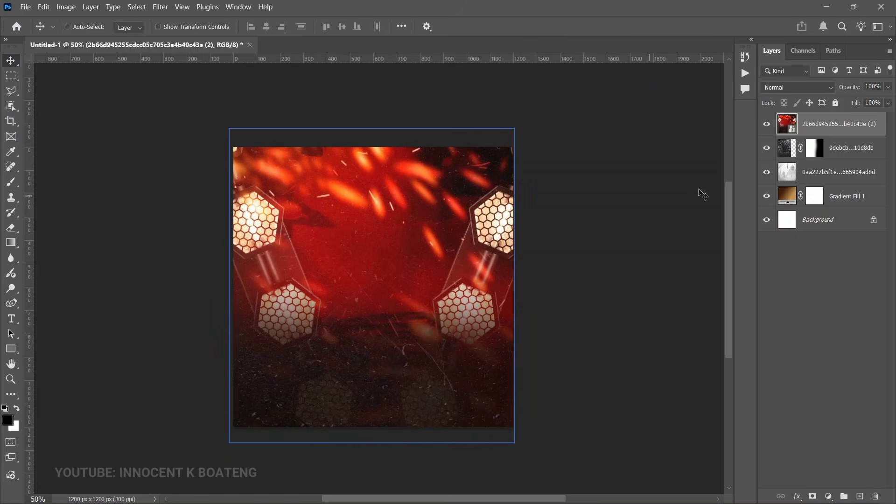
# Rasterize the red hexagonal lights layer and desaturate it.
pyautogui.rightClick(829, 125)
pyautogui.click(752, 462)
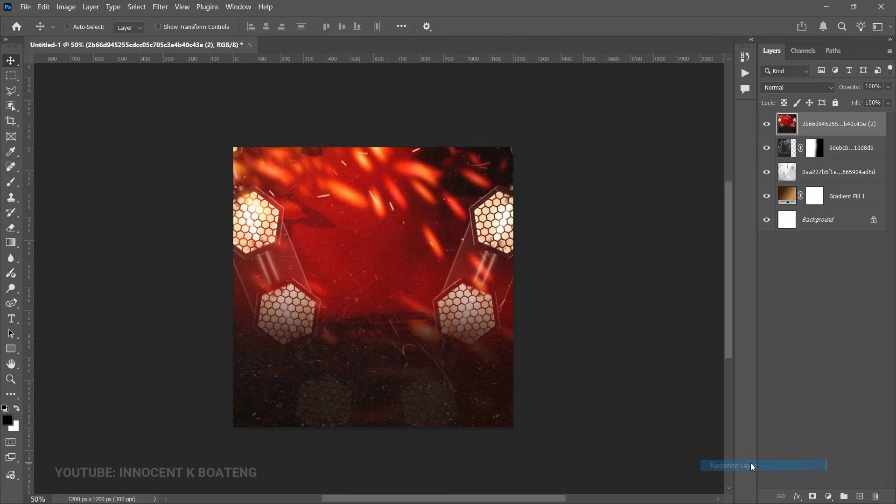
pyautogui.hotkey('ctrl', 'shift', 'u')
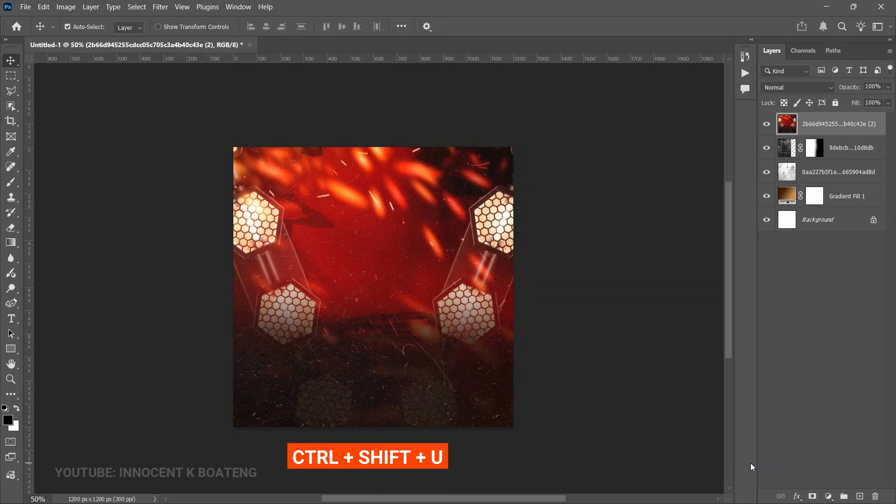
pyautogui.hotkey('ctrl', 'shift', 'u')
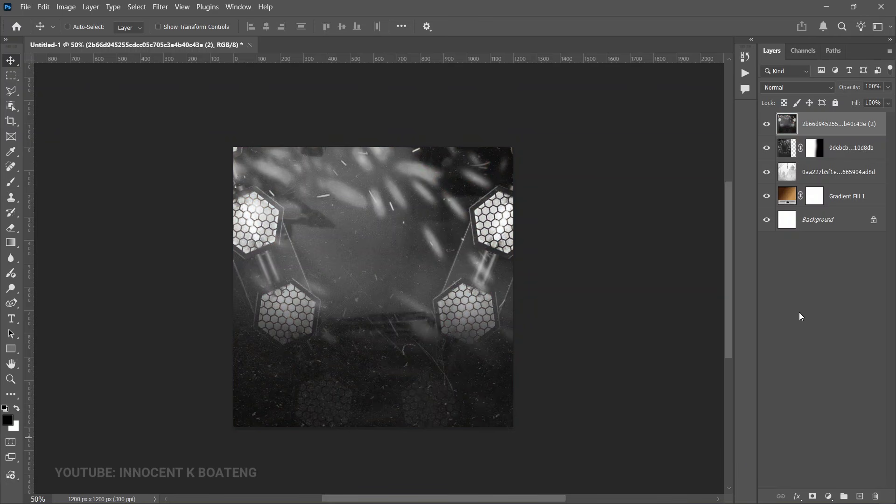
# Set the hexagonal lights layer's blend mode to Soft Light.
pyautogui.click(792, 89)
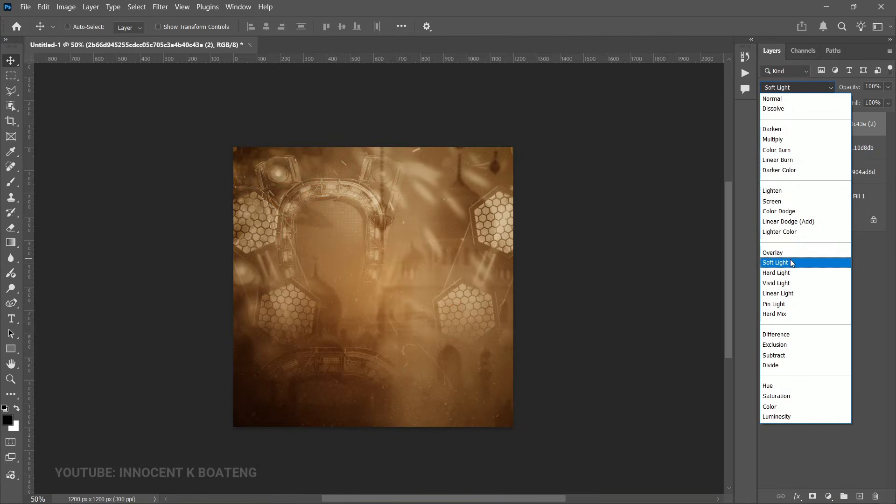
pyautogui.click(792, 263)
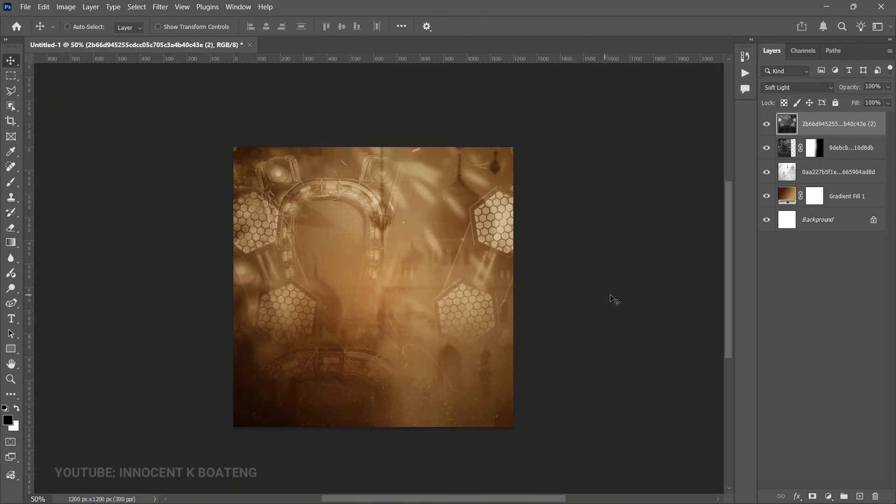
# Add a Curves adjustment layer above the background images and darken its midtones with input 132 and output 114.
pyautogui.click(829, 497)
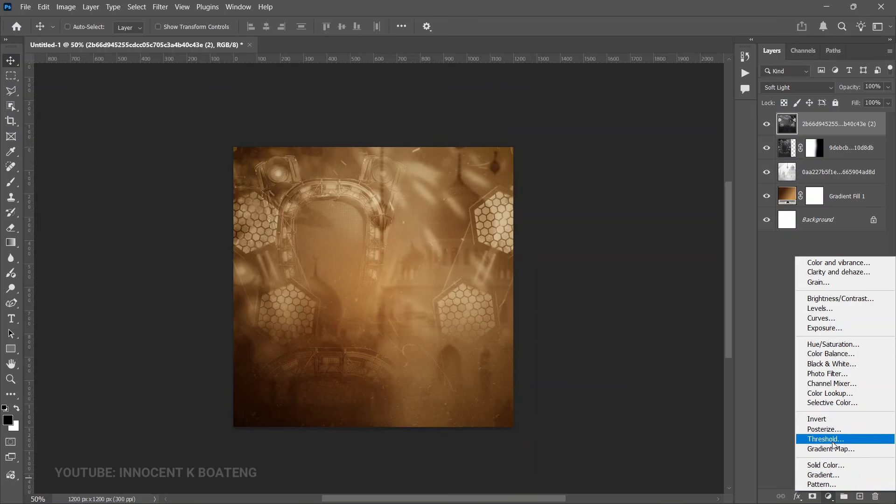
pyautogui.click(834, 318)
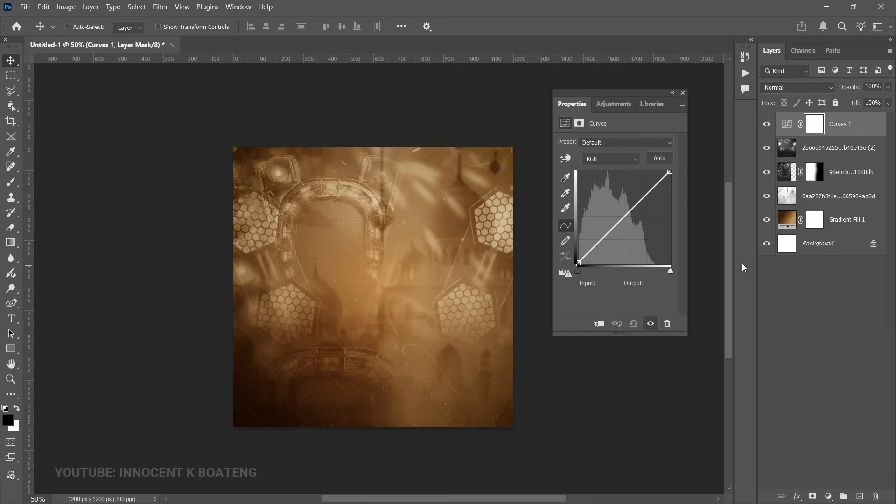
pyautogui.moveTo(625, 217); pyautogui.dragTo(626, 222)
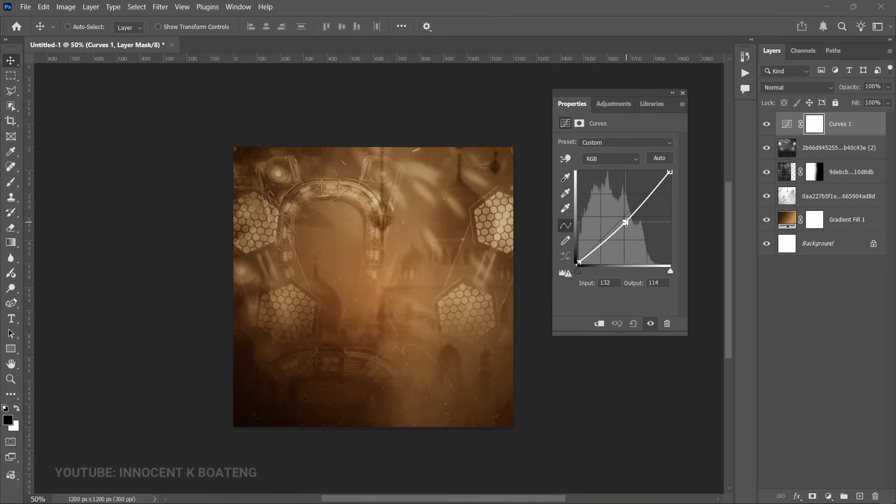
# Add a Hue/Saturation adjustment layer above the Curves layer and set its hue to -15.
pyautogui.click(828, 496)
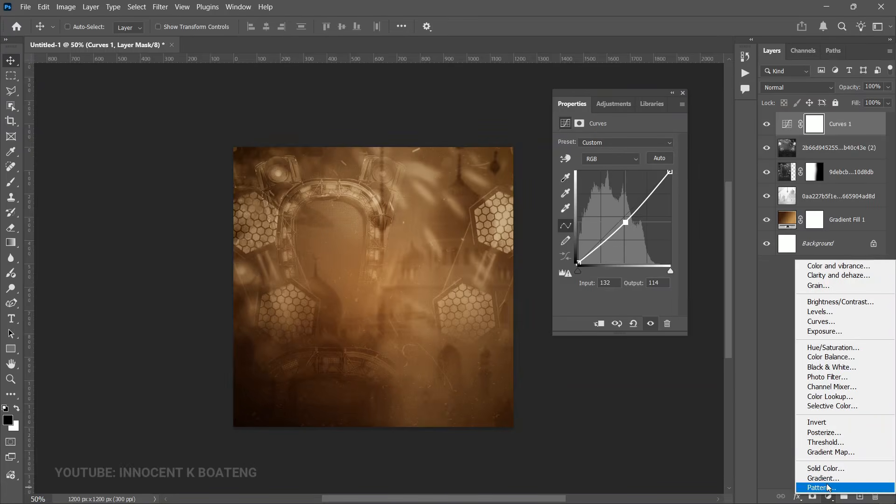
pyautogui.click(833, 347)
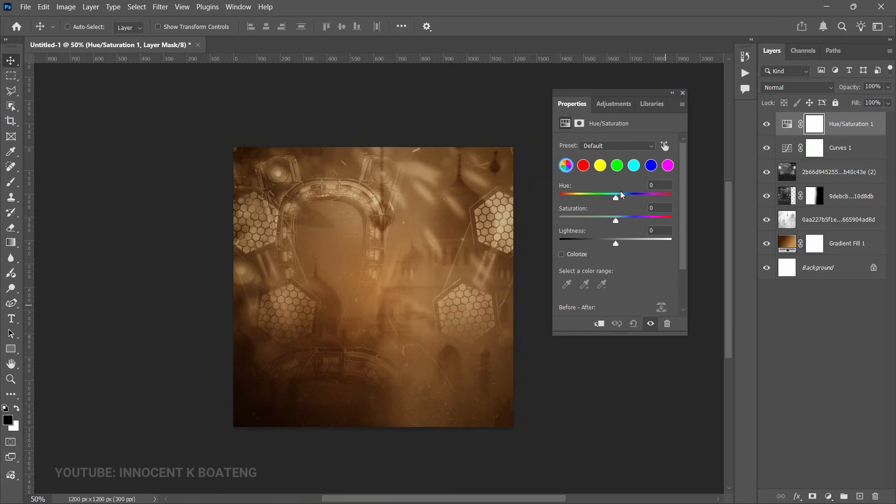
pyautogui.moveTo(617, 199); pyautogui.dragTo(610, 205)
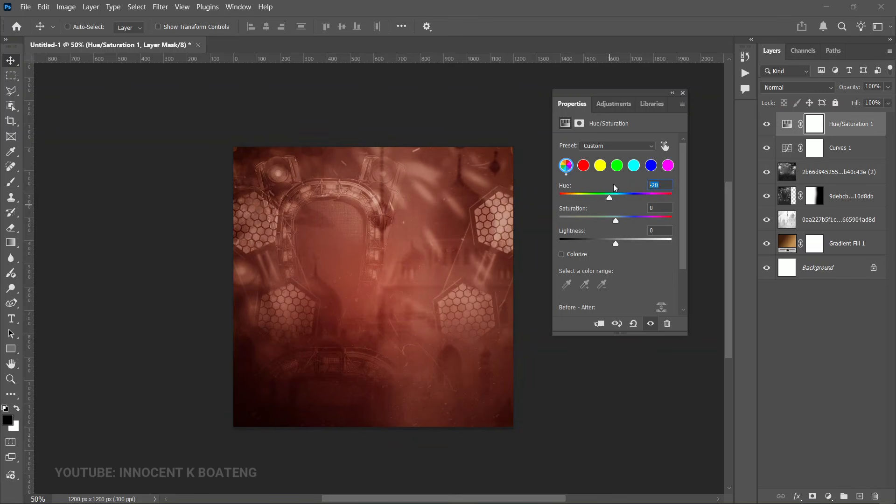
pyautogui.write('-15')
pyautogui.press('Return')
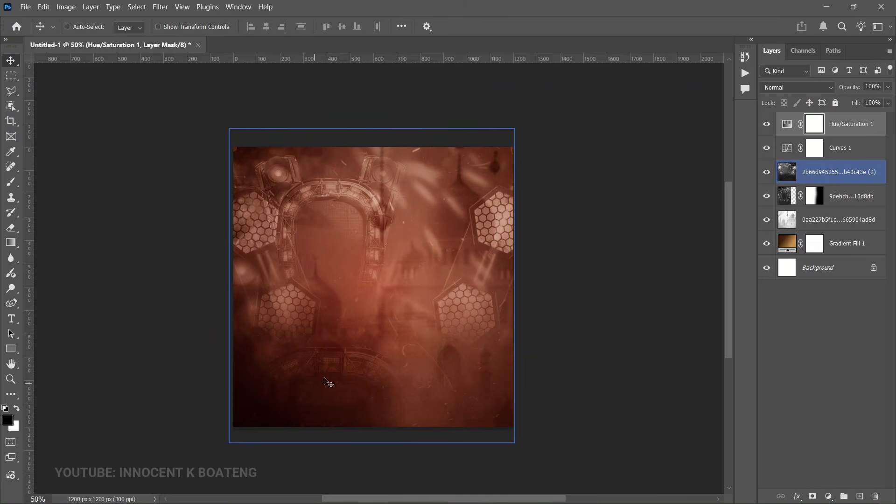
pyautogui.scroll(-2, 412, 334)
pyautogui.scroll(3, 412, 330)
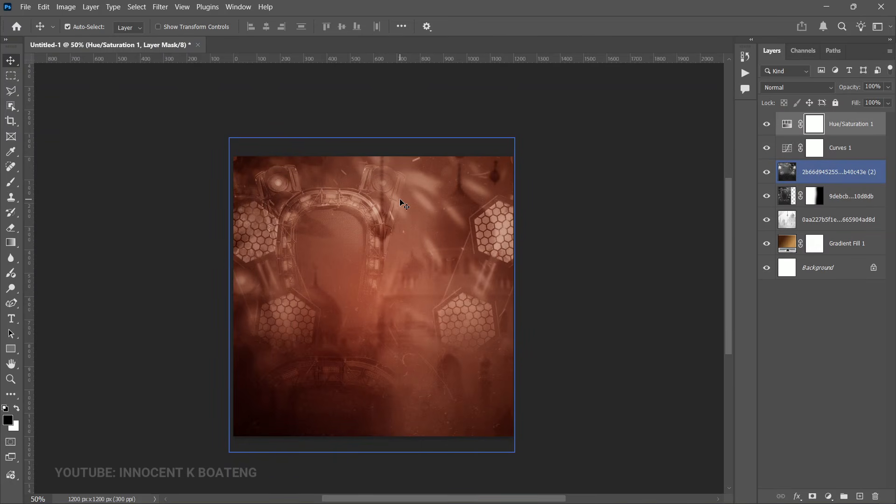
pyautogui.hotkey('ctrl', 'v')
pyautogui.moveTo(405, 334); pyautogui.dragTo(407, 179)
pyautogui.scroll(-4, 407, 200)
pyautogui.scroll(1, 407, 201)
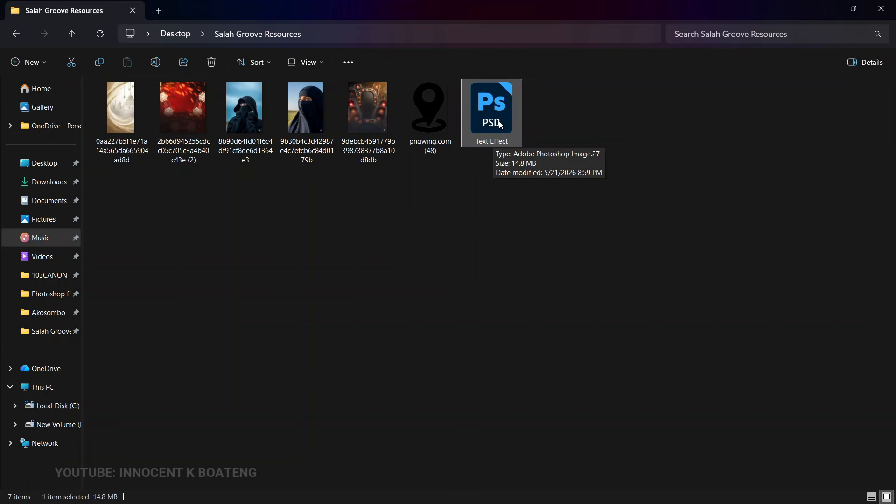
# Open the Text Effect PSD from the Salah Groove Resources folder in File Explorer and show the whole design.
pyautogui.doubleClick(500, 124)
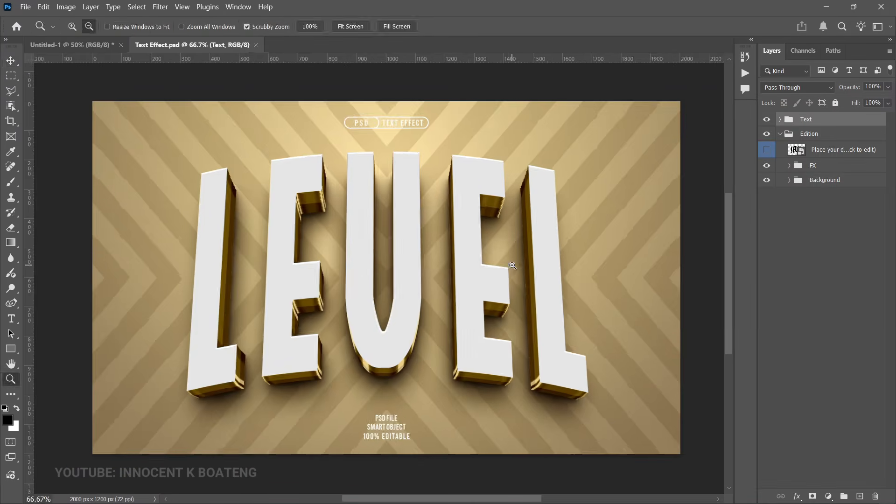
pyautogui.click(512, 266)
pyautogui.press('v')
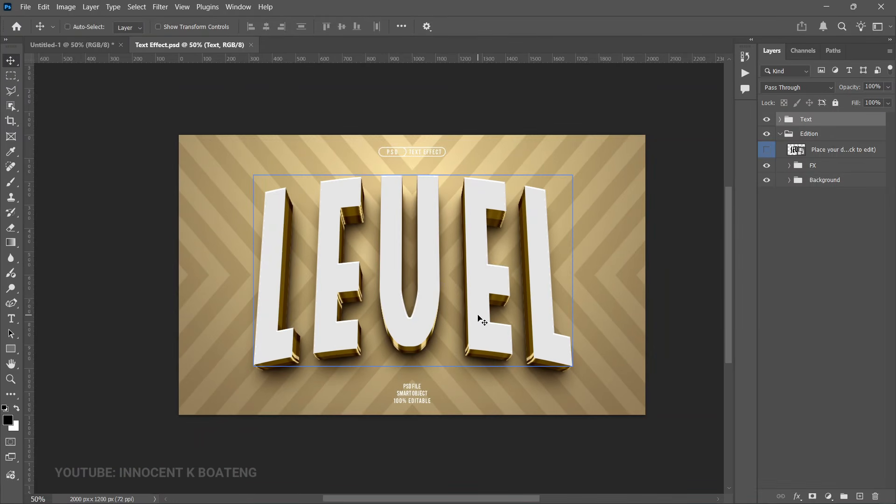
# Open the design placeholder smart object and start editing its LEVEL text, replacing the missing AsalKasohor font with the default.
pyautogui.doubleClick(802, 151)
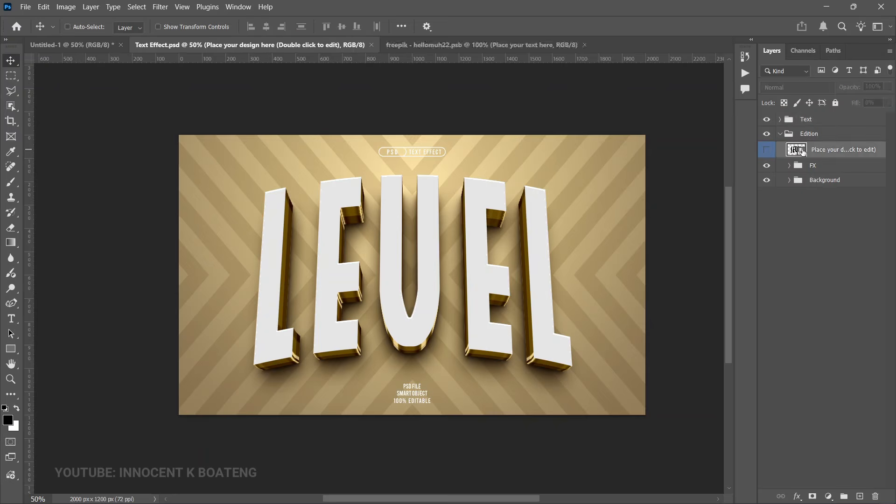
pyautogui.press('z')
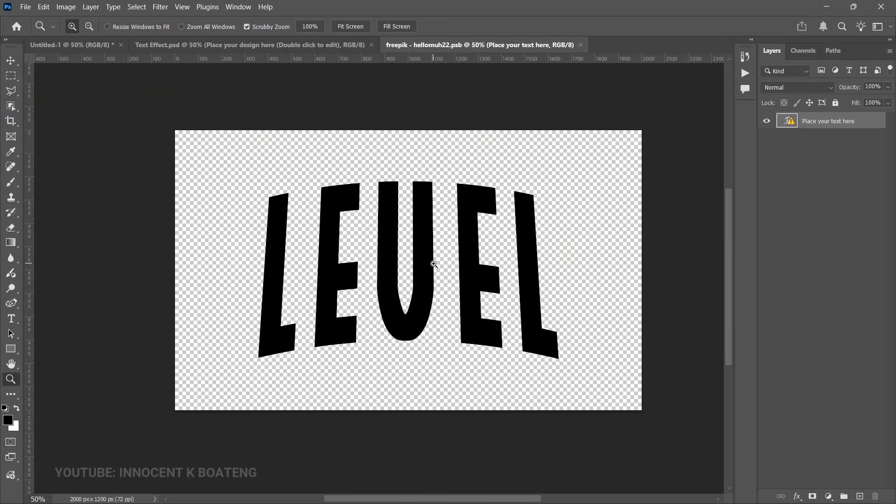
pyautogui.press('v')
pyautogui.doubleClick(433, 263)
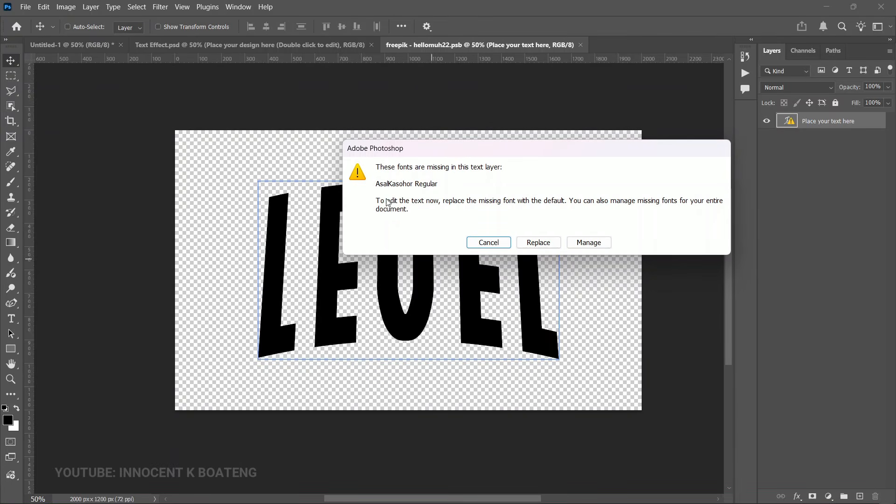
pyautogui.click(539, 243)
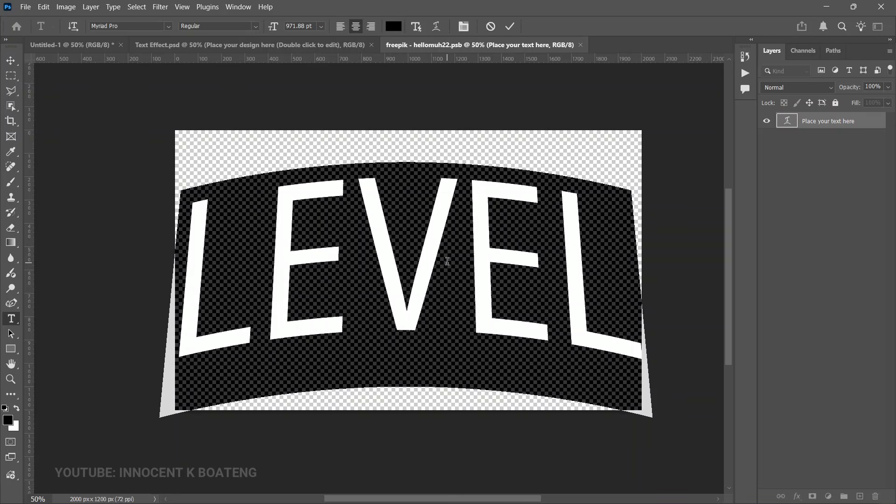
# Replace the placeholder text with "SALAH" on the first line and "GROOVE" on the second line.
pyautogui.write('SALAH')
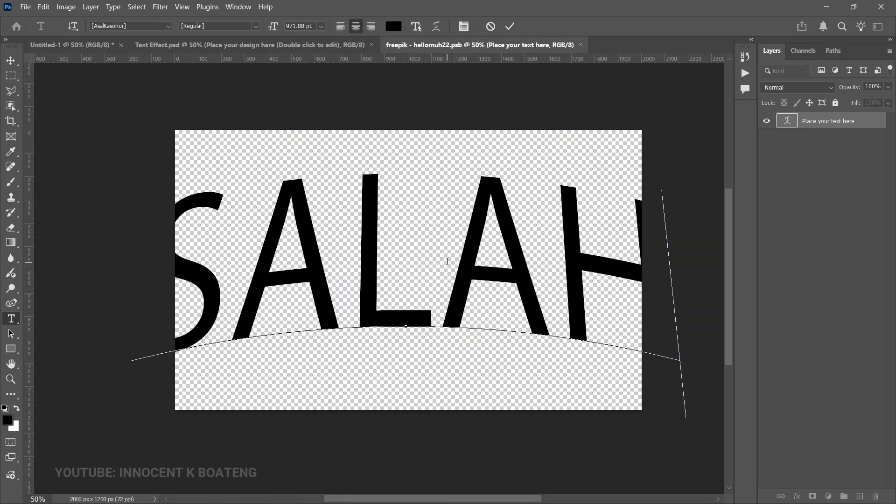
pyautogui.press('Return')
pyautogui.write('ROOV')
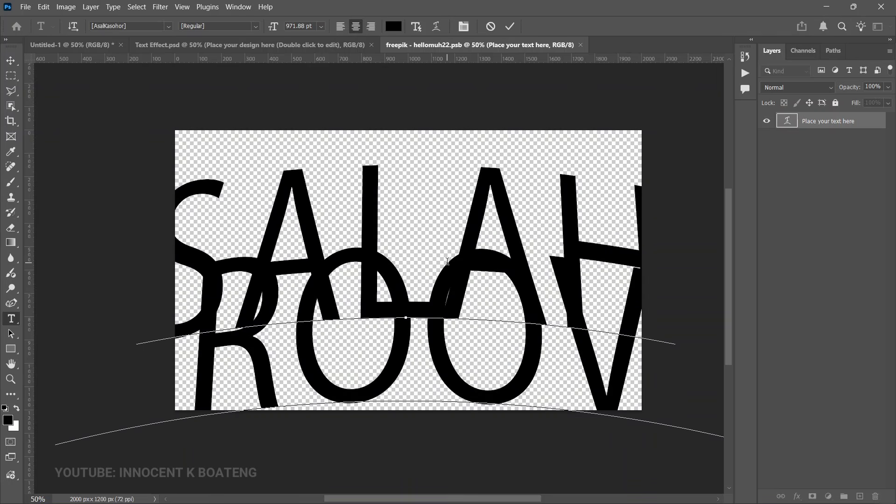
# Set the font of the whole SALAH GROOVE text to PROS Regular.
pyautogui.hotkey('ctrl', 'a')
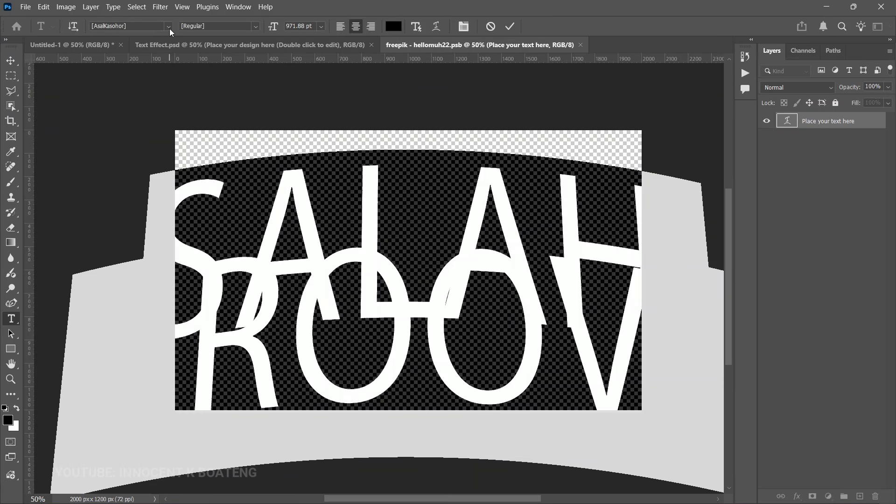
pyautogui.click(169, 26)
pyautogui.scroll(3, 309, 140)
pyautogui.moveTo(442, 469); pyautogui.dragTo(441, 75)
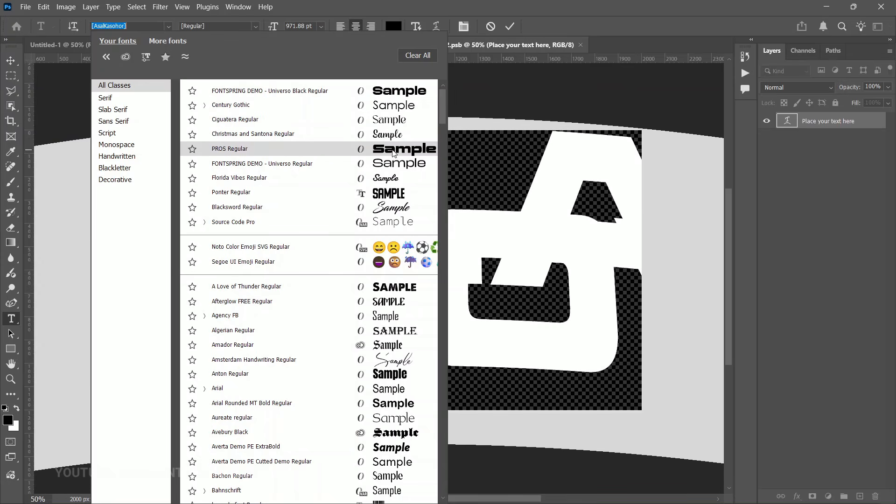
pyautogui.click(394, 150)
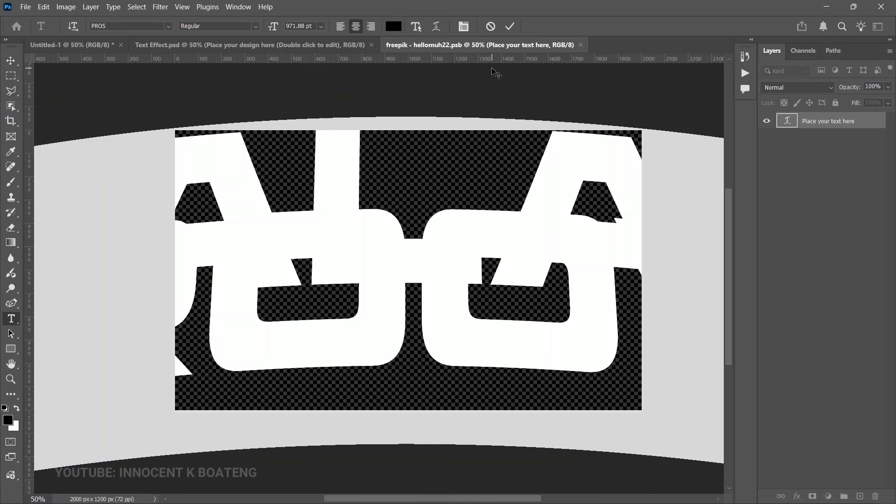
# Reduce the size of the two-line SALAH GROOVE text and scale and position it to fit centrally within the canvas.
pyautogui.moveTo(282, 31); pyautogui.dragTo(34, 148)
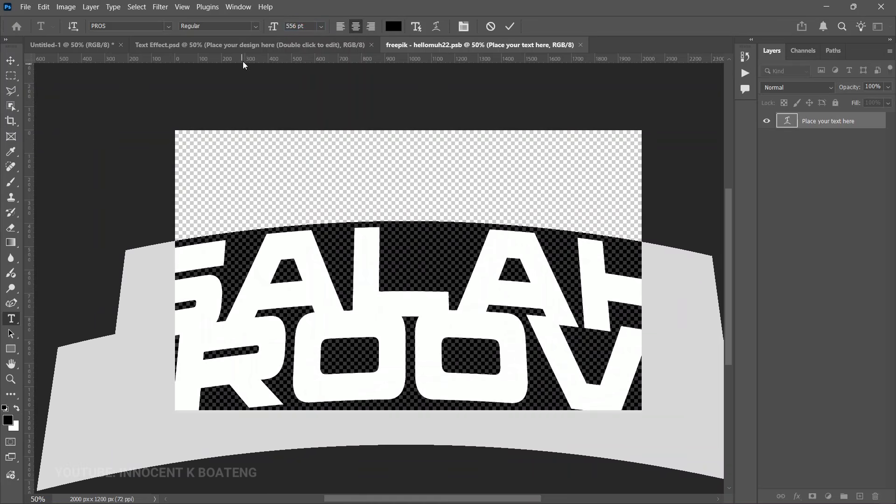
pyautogui.moveTo(271, 28); pyautogui.dragTo(190, 44)
pyautogui.click(11, 60)
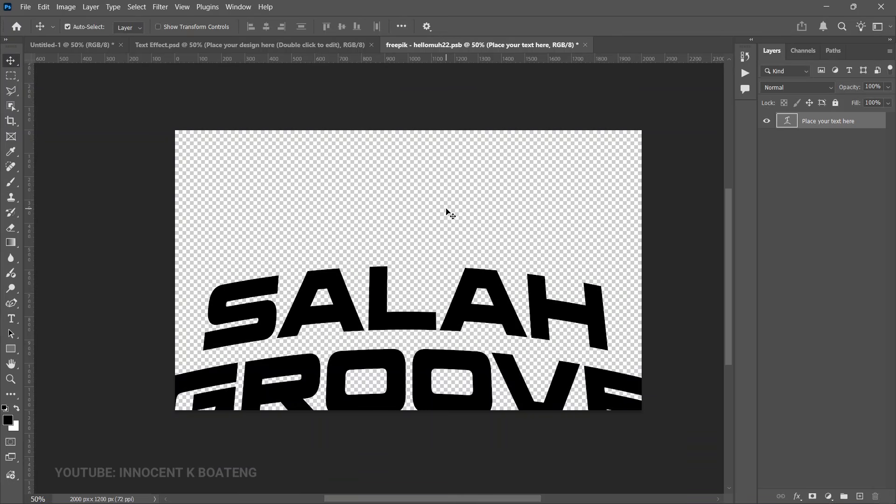
pyautogui.hotkey('ctrl', 't')
pyautogui.moveTo(666, 474); pyautogui.dragTo(564, 428)
pyautogui.moveTo(466, 366); pyautogui.dragTo(517, 289)
# Tighten the leading between SALAH and GROOVE, nudge the text, and save the smart object.
pyautogui.doubleClick(473, 233)
pyautogui.click(463, 26)
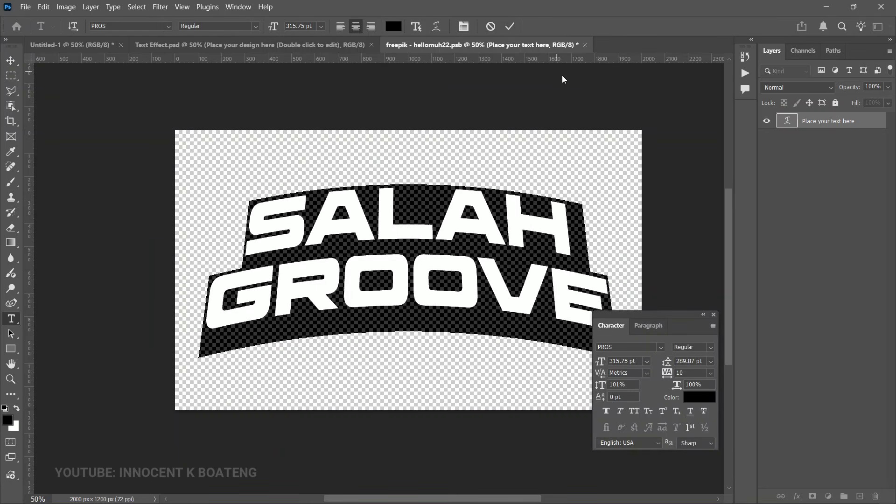
pyautogui.moveTo(665, 367); pyautogui.dragTo(645, 350)
pyautogui.hotkey('ctrl', 'Return')
pyautogui.press('v')
pyautogui.moveTo(495, 242)
pyautogui.mouseDown()
pyautogui.moveTo(494, 256)
pyautogui.moveTo(493, 244)
pyautogui.mouseUp()
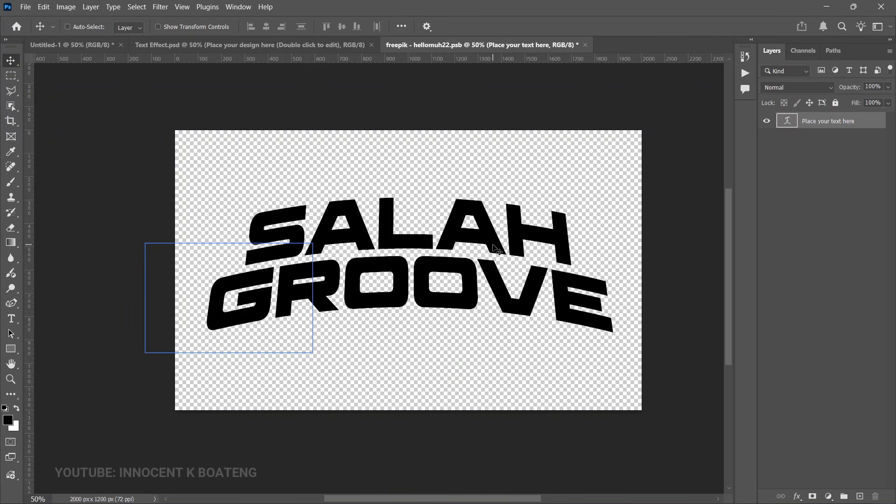
pyautogui.hotkey('ctrl', 's')
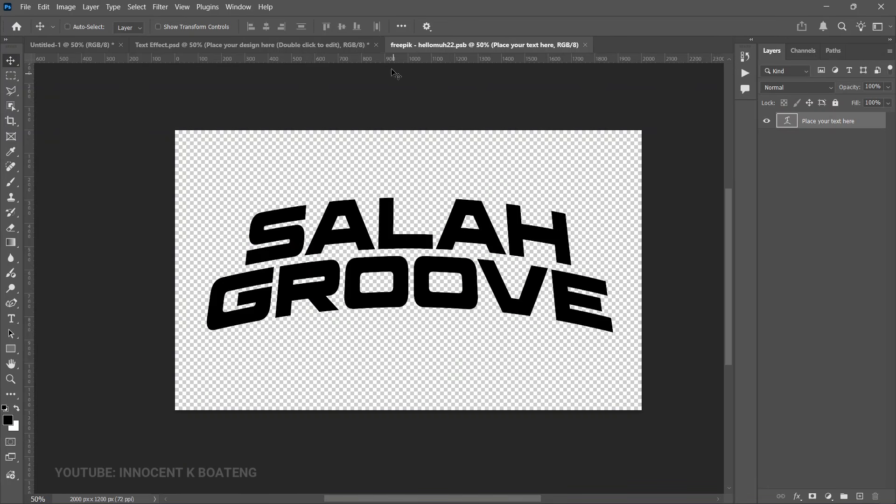
# In Text Effect.psd, hide the Text and Background groups and stamp the visible 3D title into a new layer above Edition.
pyautogui.click(326, 43)
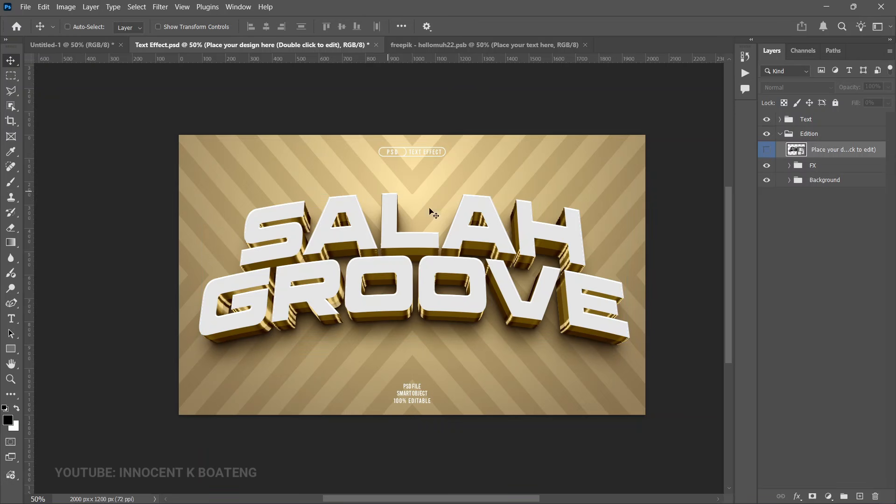
pyautogui.click(766, 182)
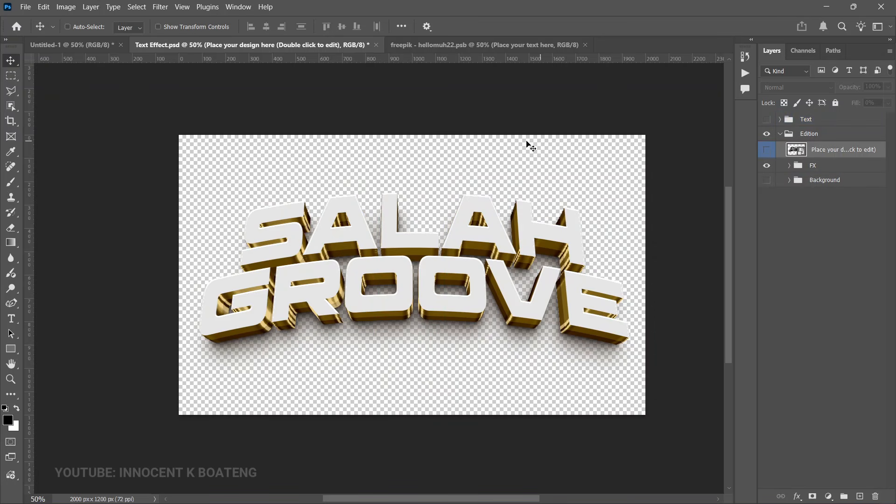
pyautogui.click(821, 134)
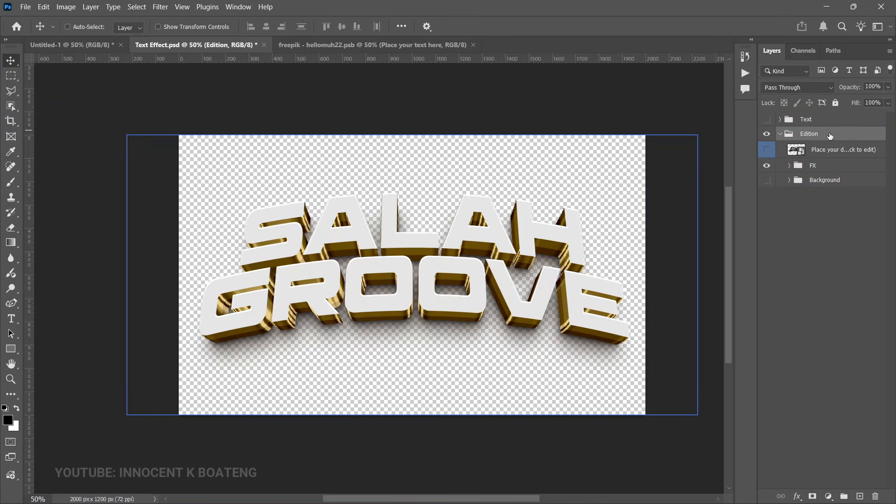
pyautogui.hotkey('ctrl', 'shift', 'alt', 'e')
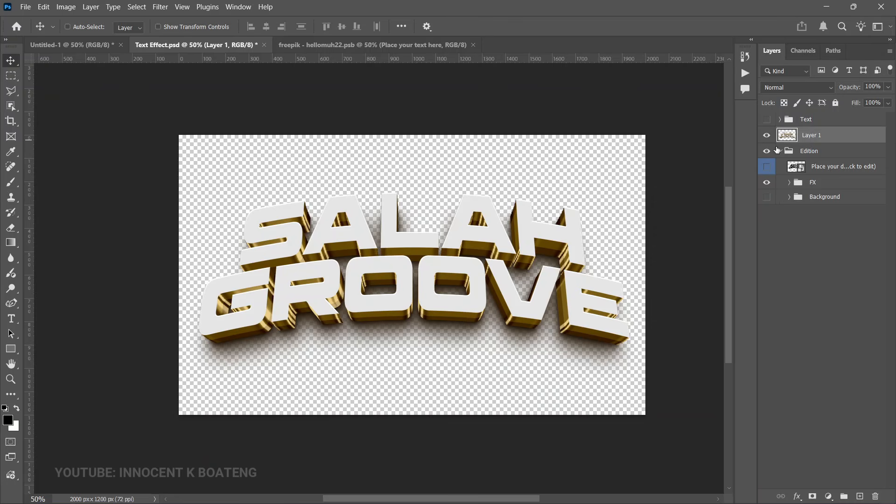
# Copy the stamped 3D title layer into the Untitled-1 flyer and convert it to a smart object.
pyautogui.moveTo(531, 266); pyautogui.dragTo(382, 219)
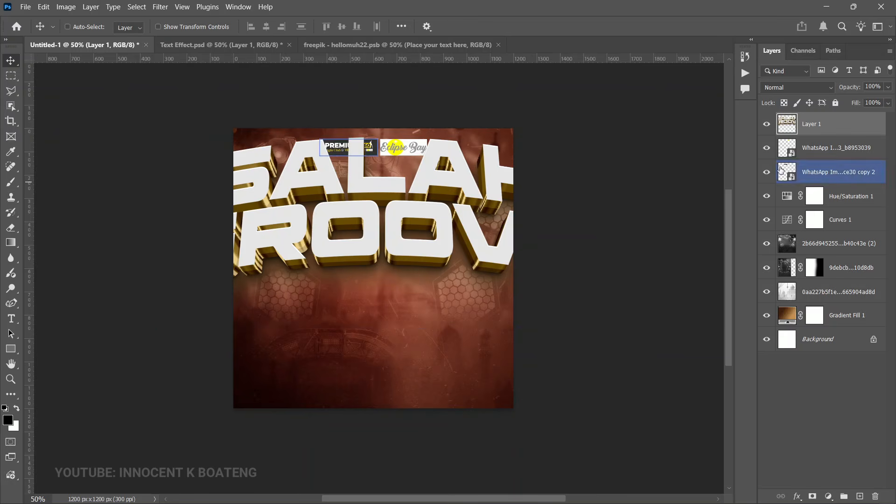
pyautogui.rightClick(821, 125)
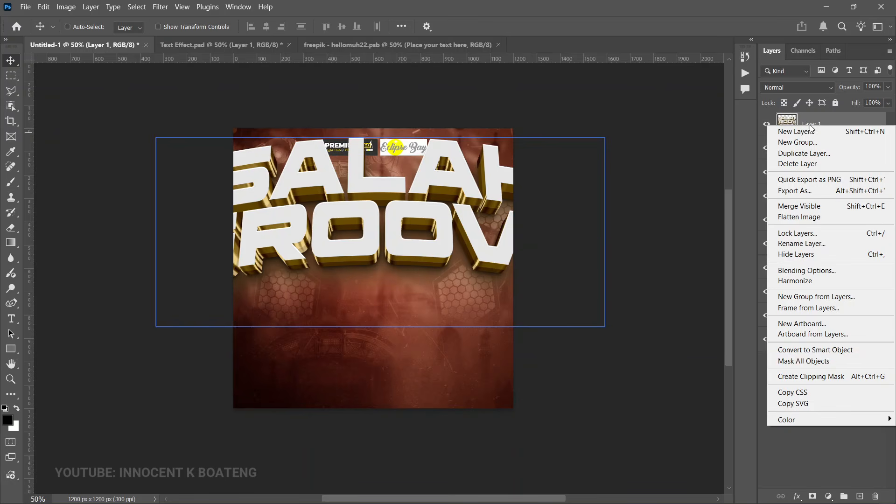
pyautogui.click(830, 350)
# Scale the title down to fit within the flyer beneath the logos and centre it horizontally on the canvas.
pyautogui.hotkey('ctrl', 't')
pyautogui.moveTo(606, 136); pyautogui.dragTo(432, 221)
pyautogui.moveTo(385, 268); pyautogui.dragTo(448, 221)
pyautogui.press('Return')
pyautogui.hotkey('ctrl', 'a')
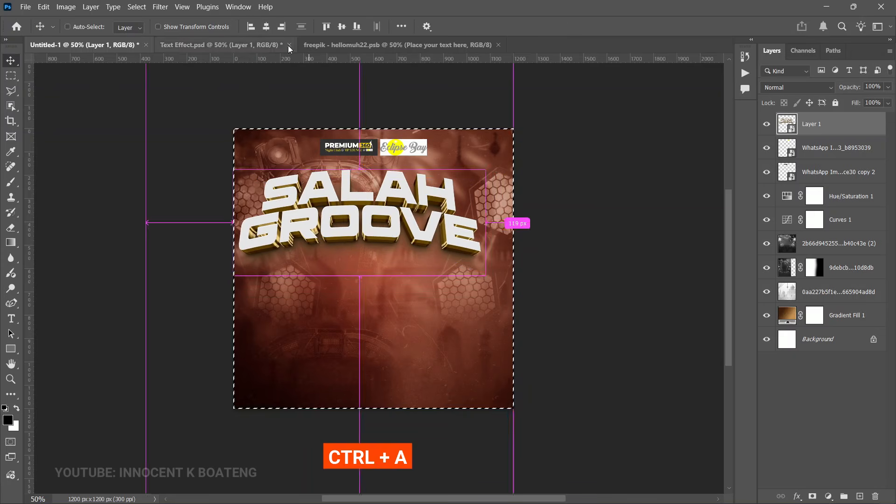
pyautogui.click(266, 26)
pyautogui.hotkey('ctrl', 'd')
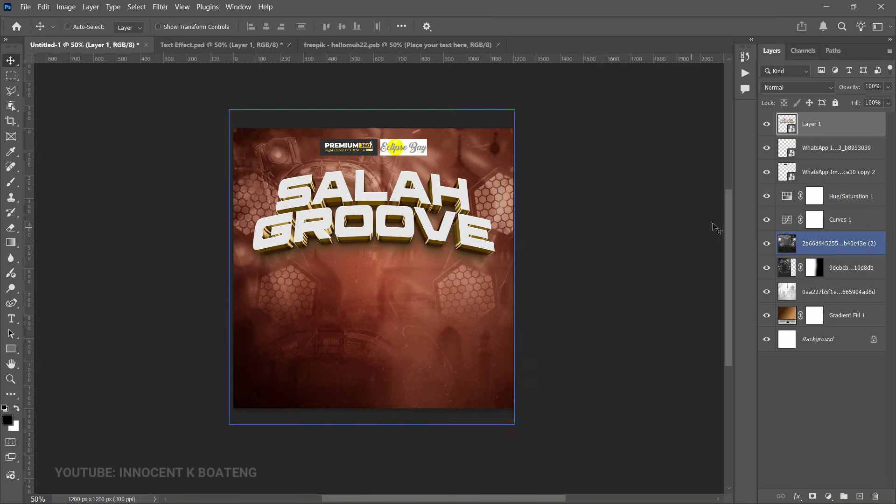
# Apply a Hue/Saturation adjustment to the title smart object, shifting its gold 3D sides to red.
pyautogui.hotkey('ctrl', 'u')
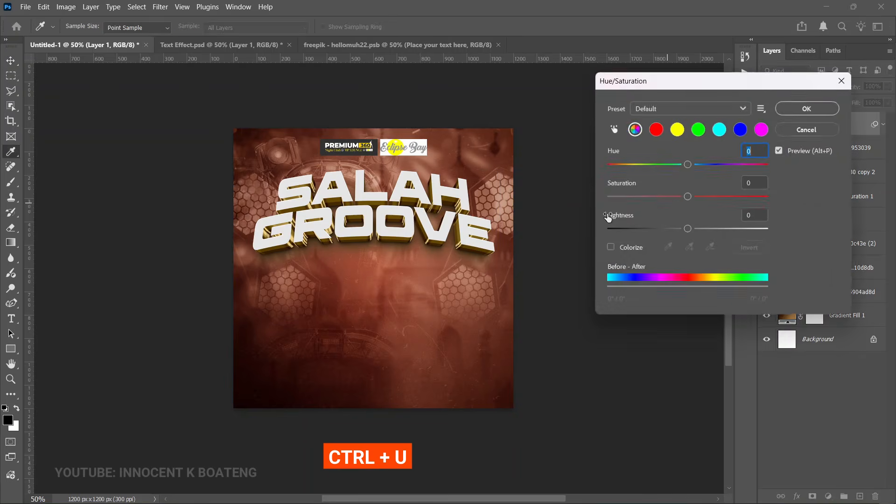
pyautogui.moveTo(625, 186)
pyautogui.mouseDown()
pyautogui.moveTo(583, 189)
pyautogui.moveTo(609, 194)
pyautogui.mouseUp()
pyautogui.click(745, 131)
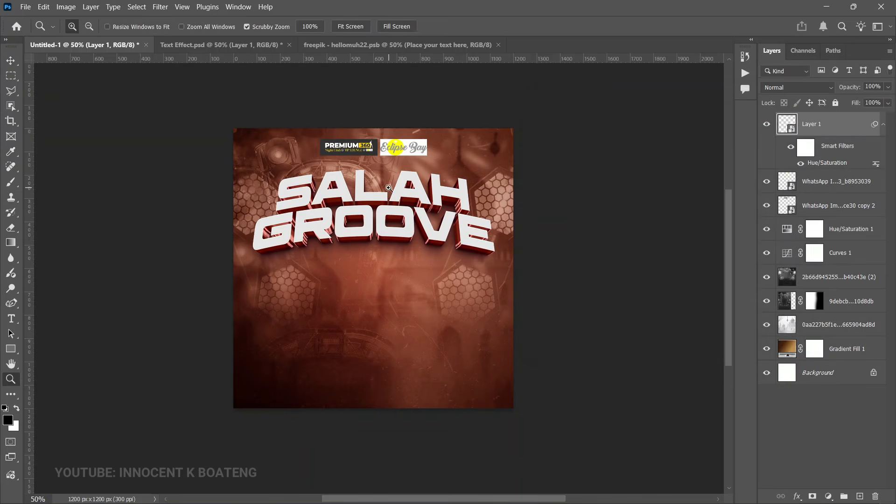
# Inspect the recoloured 3D title on the flyer up close.
pyautogui.click(388, 188)
pyautogui.click(410, 199)
pyautogui.click(410, 199)
pyautogui.keyDown('alt'); pyautogui.click(526, 250); pyautogui.keyUp('alt')
pyautogui.keyDown('alt'); pyautogui.click(528, 250); pyautogui.keyUp('alt')
pyautogui.keyDown('alt'); pyautogui.click(527, 250); pyautogui.keyUp('alt')
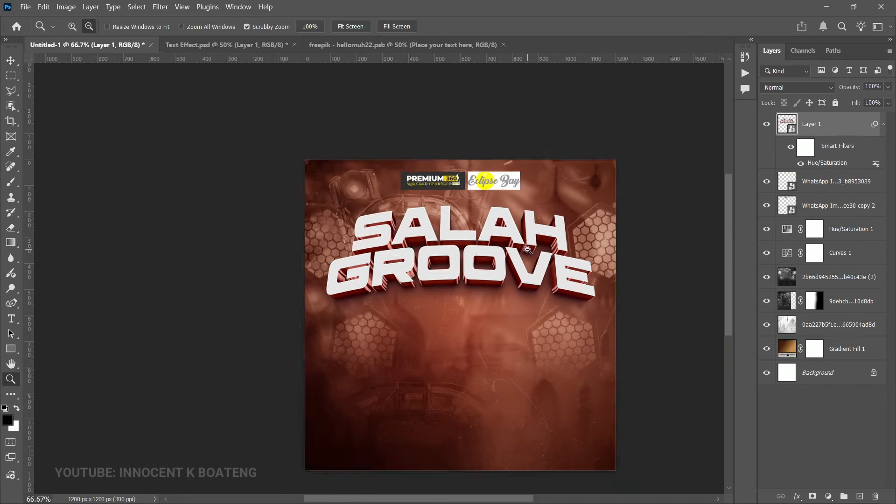
pyautogui.press('v')
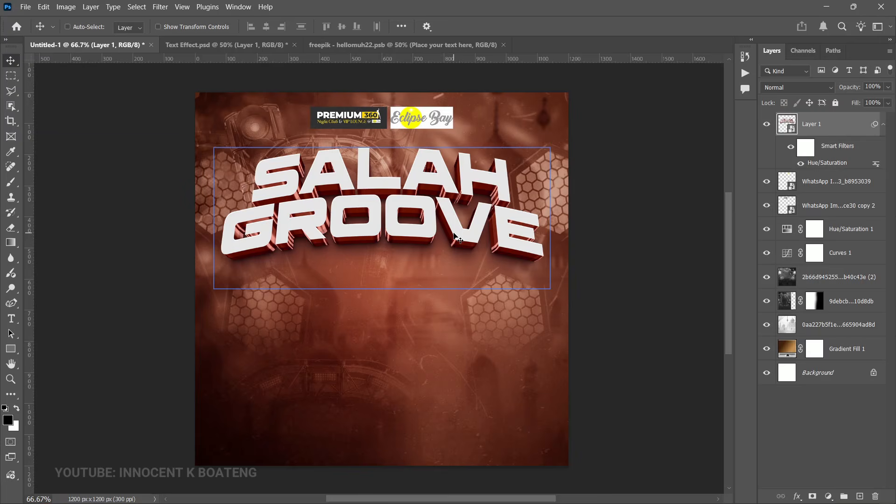
# In the text effect's placeholder smart object, change the second line to GROOVES.
pyautogui.click(409, 44)
pyautogui.doubleClick(577, 306)
pyautogui.click(604, 302)
pyautogui.write('S')
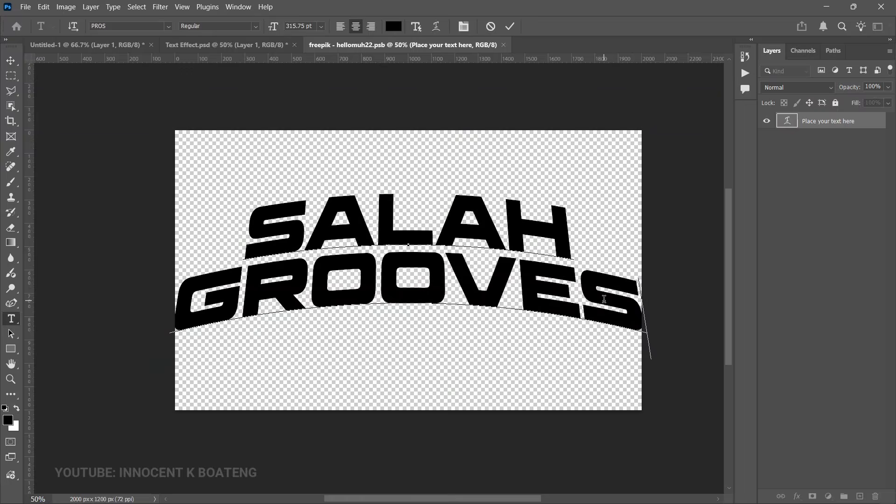
pyautogui.click(11, 61)
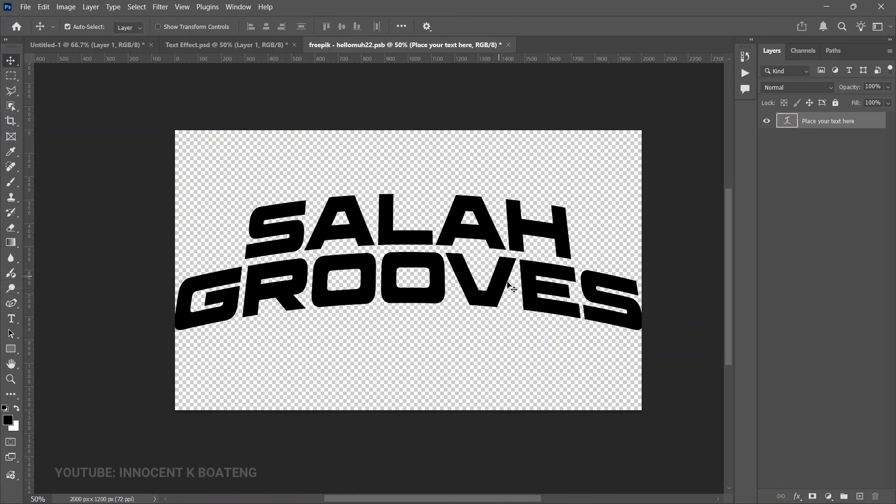
# Scale the SALAH GROOVES text down to about 84% so both lines fit inside the placeholder canvas.
pyautogui.hotkey('ctrl', 't')
pyautogui.moveTo(650, 356); pyautogui.dragTo(573, 326)
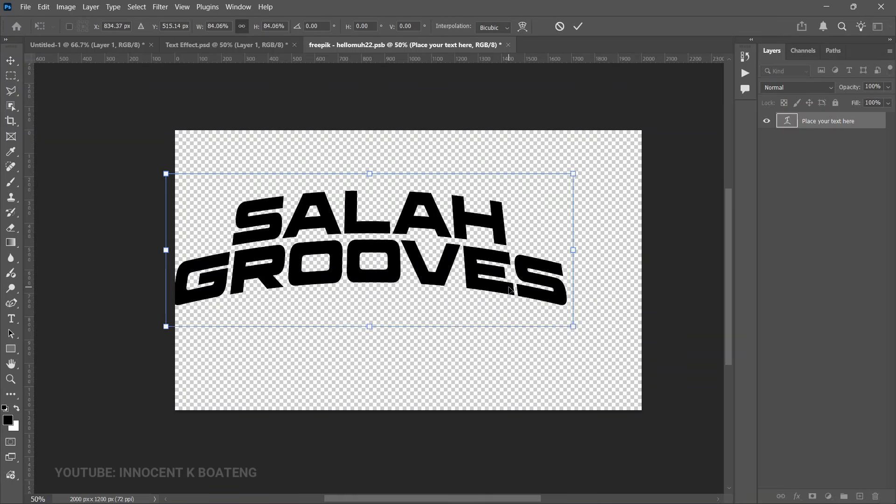
pyautogui.press('Return')
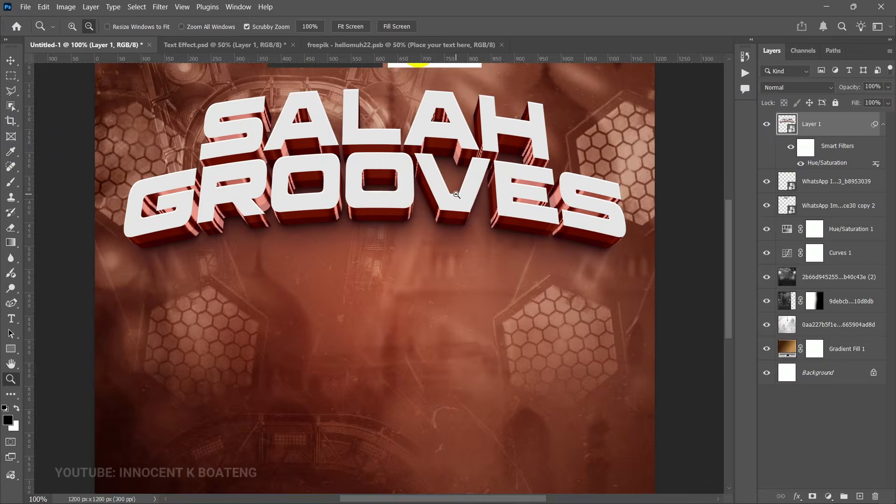
pyautogui.keyDown('alt'); pyautogui.click(456, 212); pyautogui.keyUp('alt')
pyautogui.moveTo(449, 244); pyautogui.dragTo(451, 238)
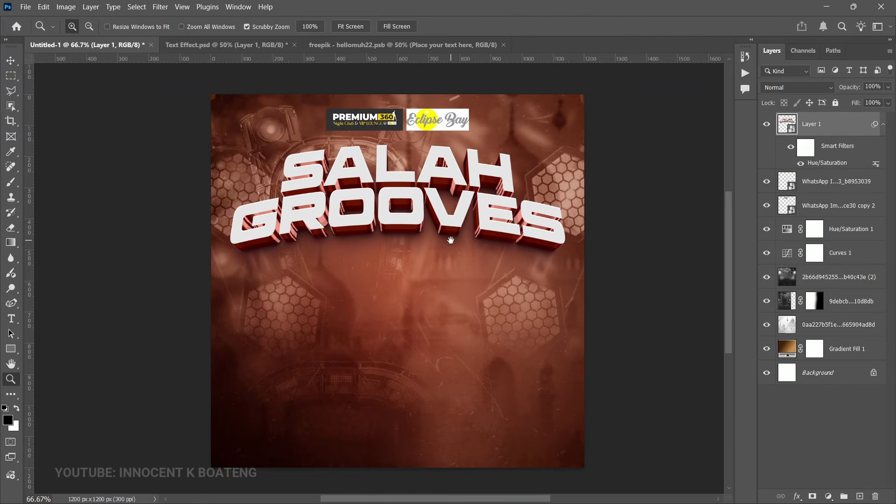
pyautogui.press('v')
pyautogui.scroll(-2, 451, 250)
pyautogui.scroll(2, 452, 251)
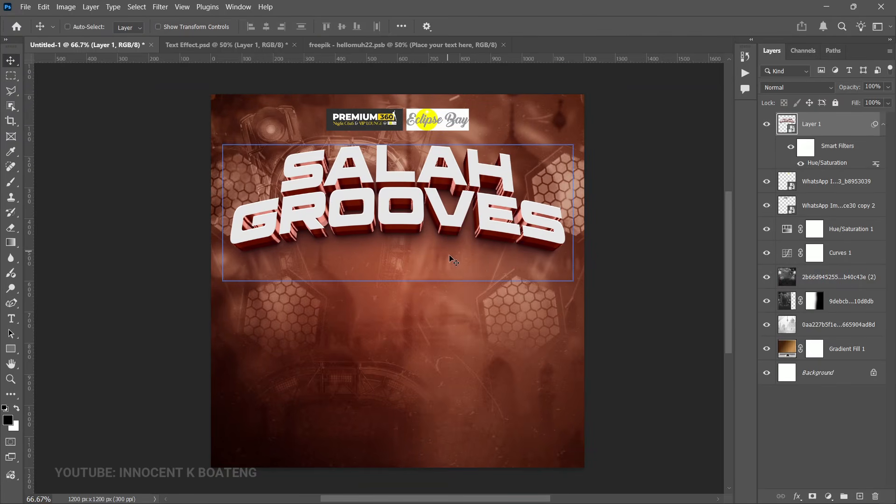
# Open the photo of the veiled woman against the blue sky from Salah Groove Resources and unlock its Background layer.
pyautogui.hotkey('ctrl', 'o')
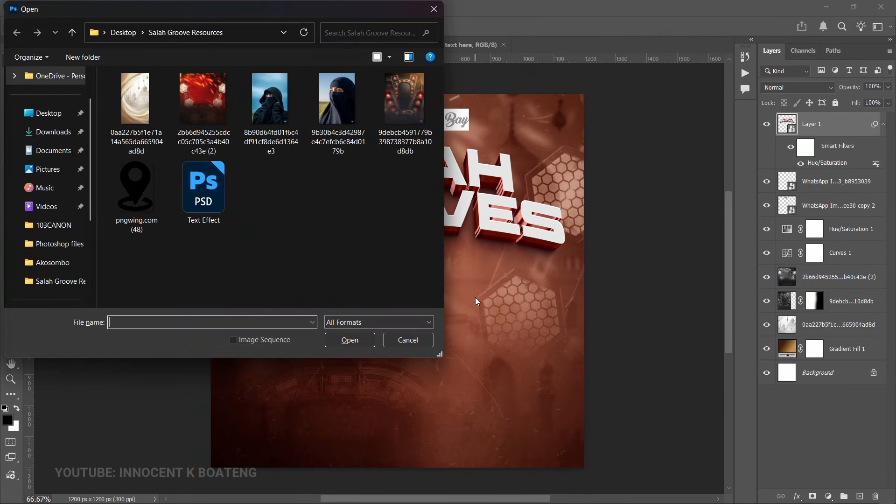
pyautogui.doubleClick(264, 114)
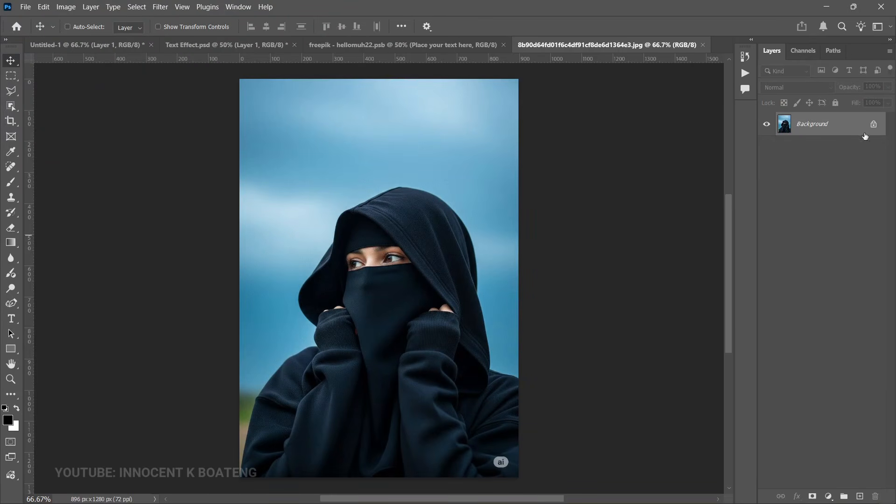
pyautogui.click(874, 126)
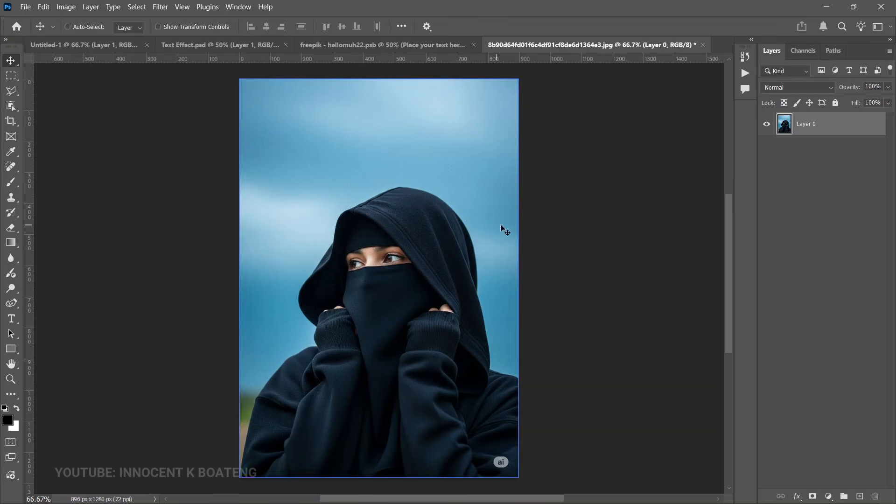
# Show the Contextual Task Bar and use it to remove the sky background behind the veiled woman.
pyautogui.rightClick(575, 222)
pyautogui.click(590, 231)
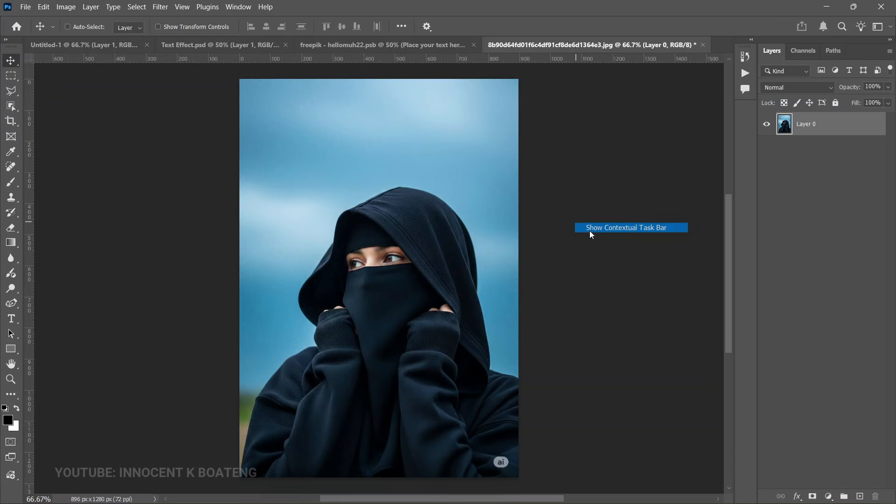
pyautogui.click(346, 478)
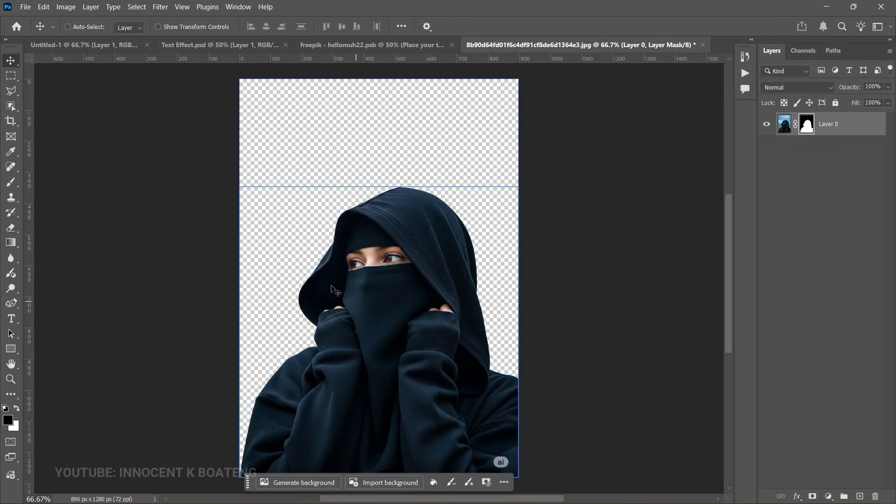
pyautogui.click(11, 106)
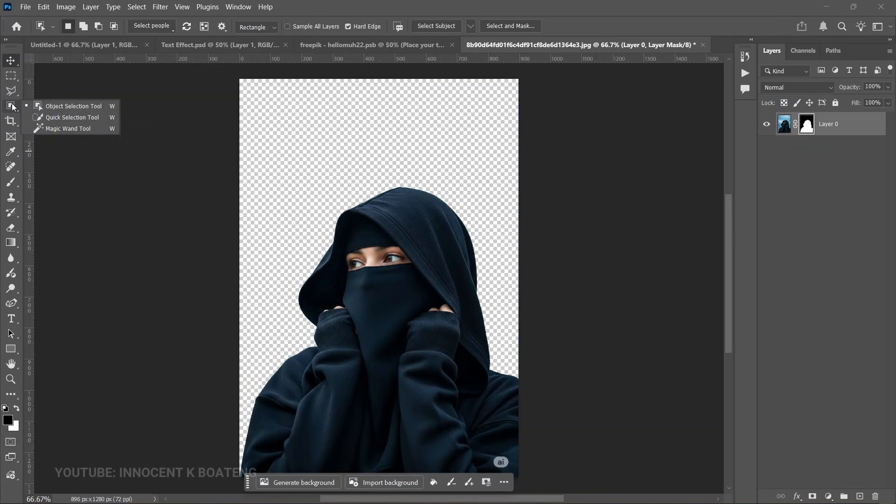
pyautogui.click(63, 128)
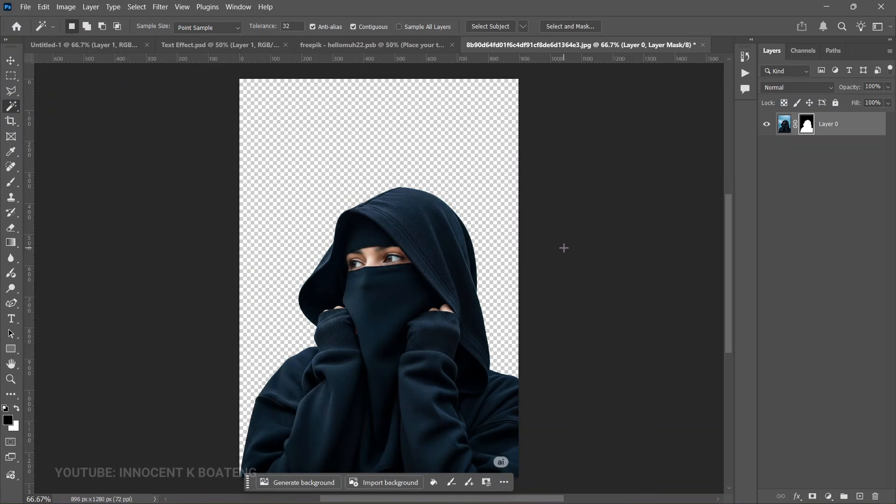
pyautogui.scroll(-2, 542, 308)
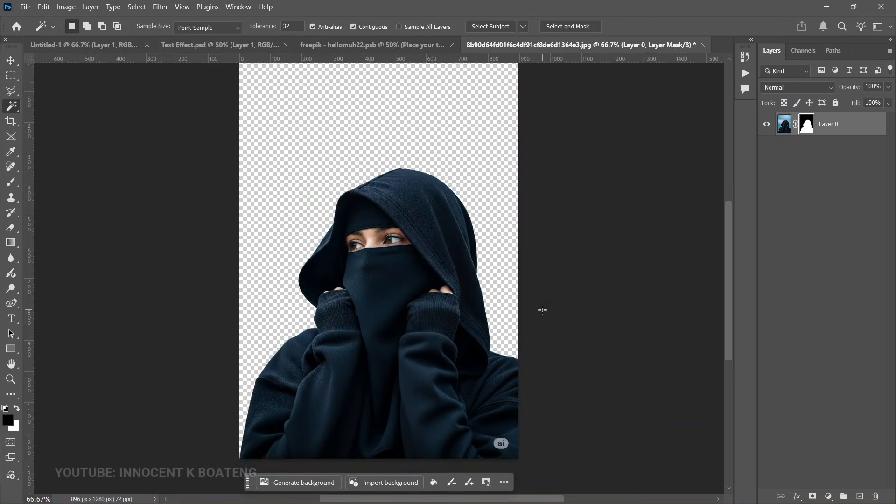
pyautogui.scroll(3, 534, 306)
# Move the cut-out veiled woman into the flyer document and hide the Contextual Task Bar.
pyautogui.press('v')
pyautogui.moveTo(439, 282); pyautogui.dragTo(542, 370)
pyautogui.rightClick(678, 322)
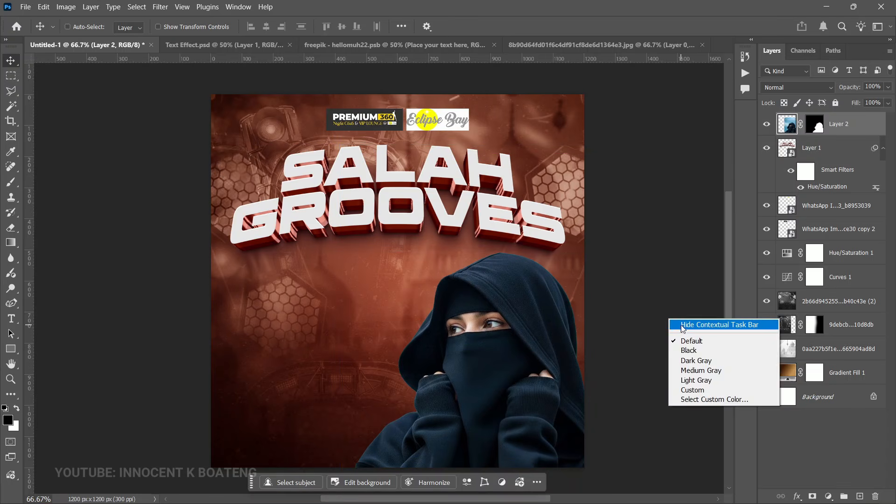
pyautogui.click(686, 325)
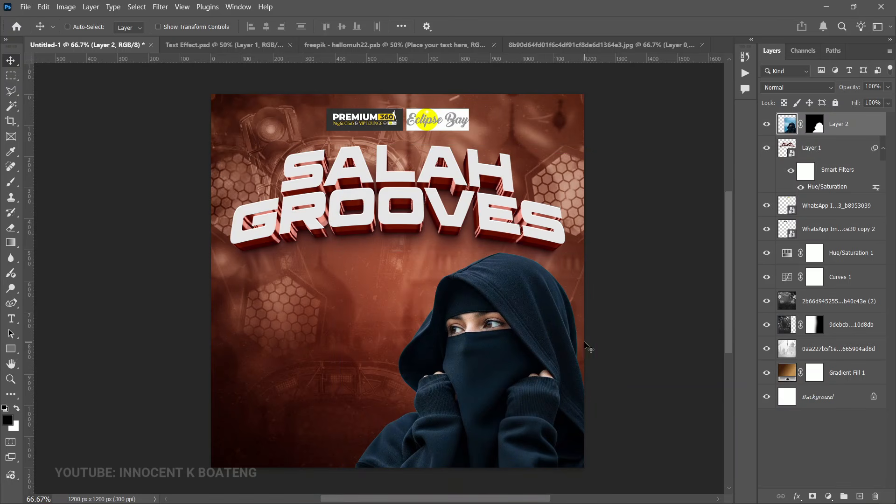
# Scale the veiled woman down to about 92% and position her in the flyer's lower right corner.
pyautogui.hotkey('ctrl', 't')
pyautogui.moveTo(340, 144); pyautogui.dragTo(362, 177)
pyautogui.moveTo(486, 426); pyautogui.dragTo(477, 407)
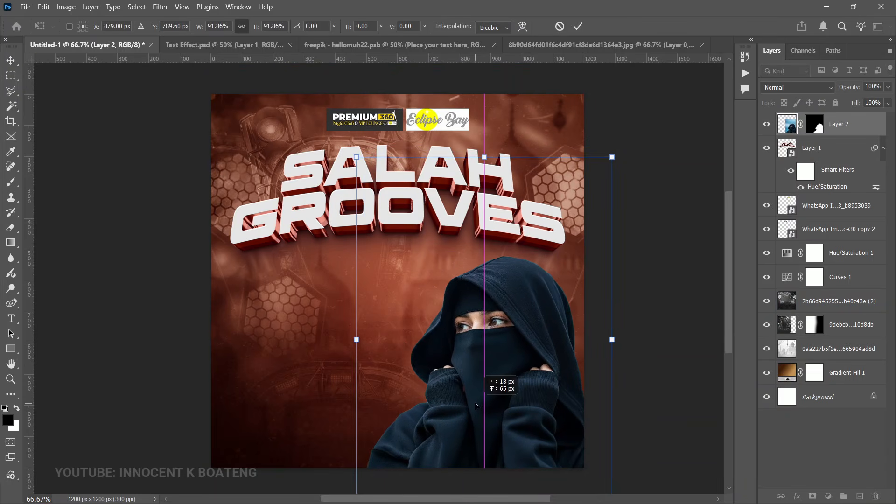
pyautogui.press('Return')
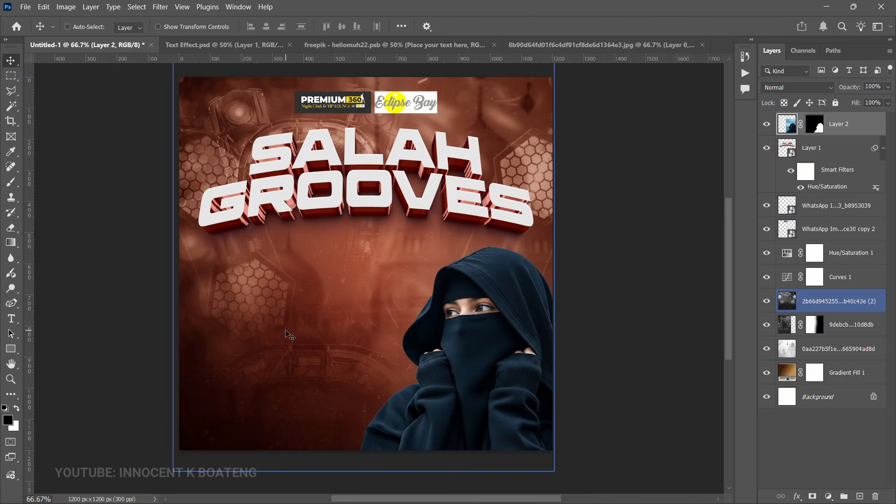
# Add the date 27TH MAY 2026 on three lines left of the woman, in the FONTSPRING DEMO font at 16 pt.
pyautogui.scroll(-3, 326, 346)
pyautogui.scroll(3, 350, 350)
pyautogui.scroll(-2, 378, 355)
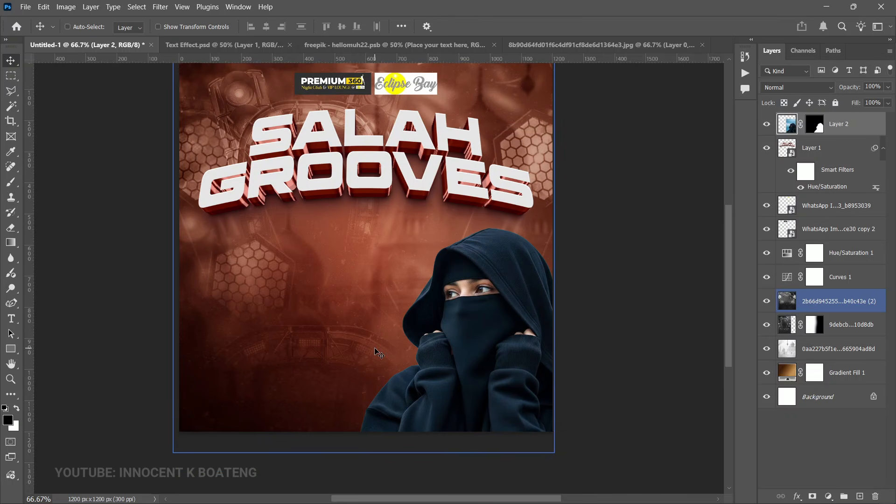
pyautogui.scroll(2, 379, 354)
pyautogui.press('t')
pyautogui.click(141, 26)
pyautogui.click(169, 27)
pyautogui.click(240, 256)
pyautogui.click(249, 287)
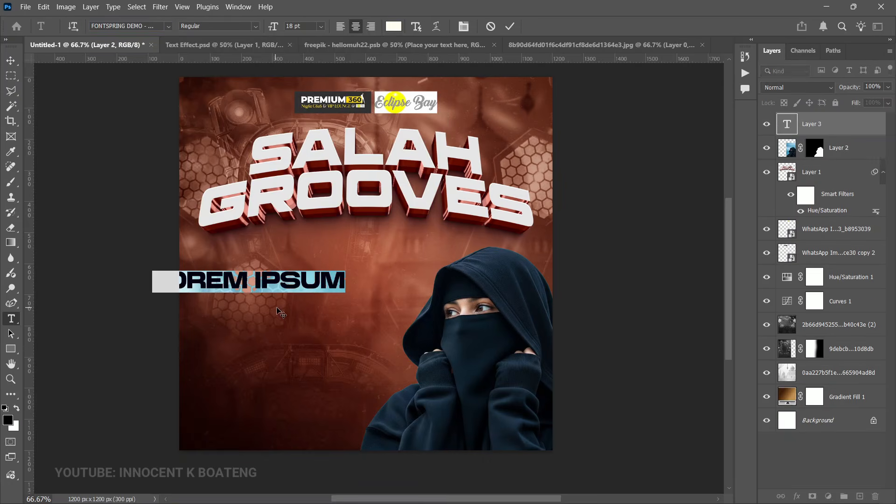
pyautogui.scroll(1, 283, 310)
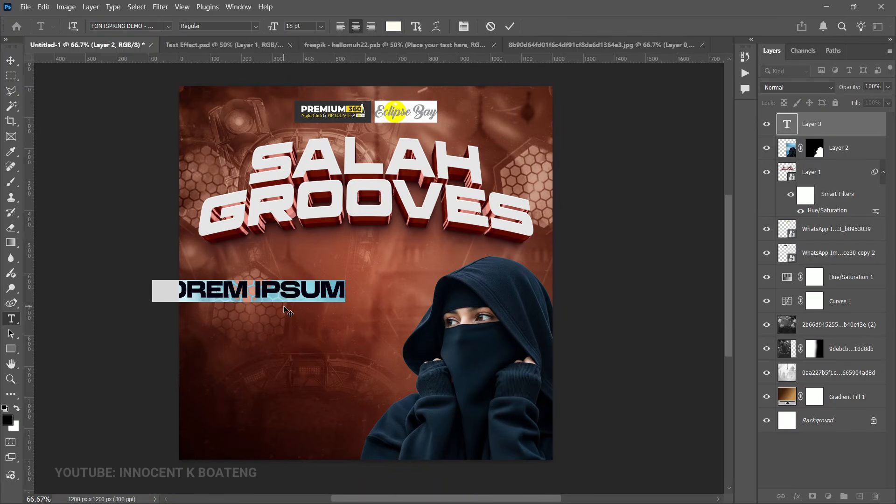
pyautogui.write('27TH MAY 2026')
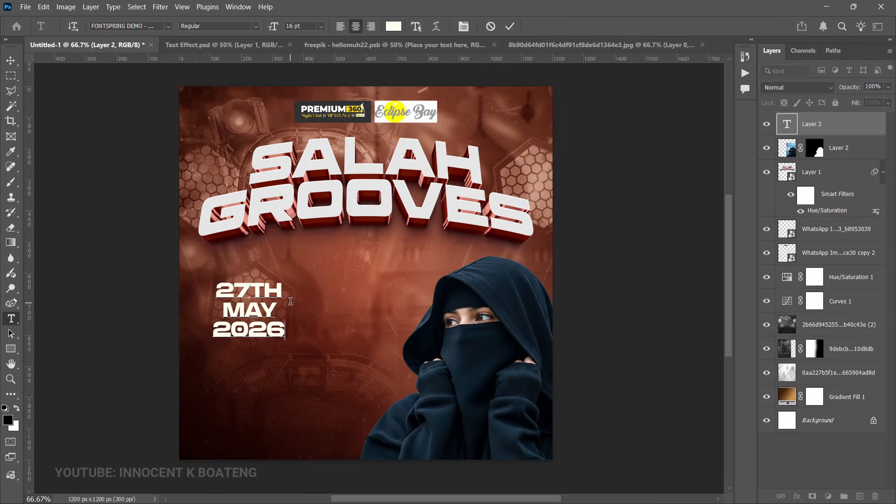
# Apply the Block dynamic text layout to the date and move it slightly right, below the GROOVES line.
pyautogui.hotkey('ctrl', 'a')
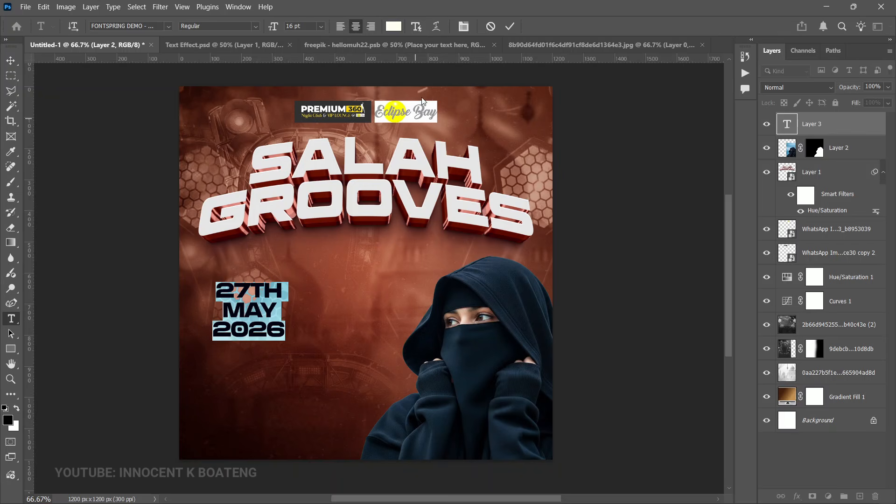
pyautogui.click(413, 28)
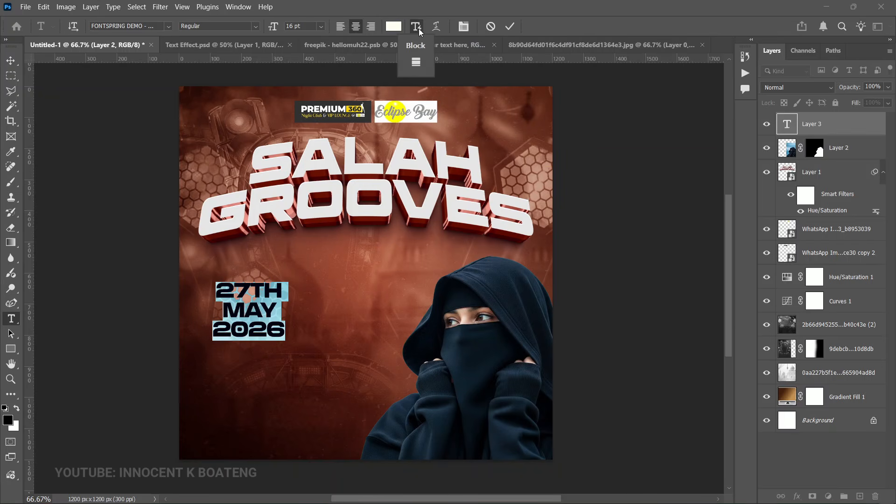
pyautogui.click(416, 63)
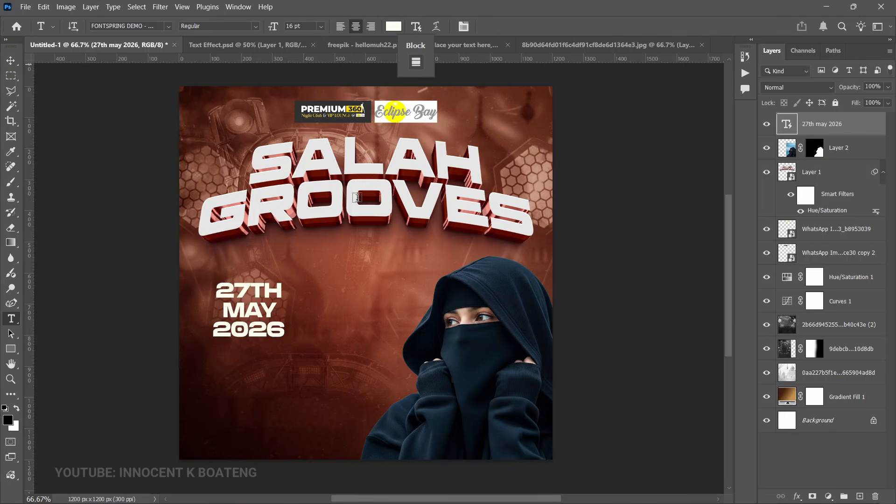
pyautogui.click(10, 60)
pyautogui.moveTo(289, 322); pyautogui.dragTo(304, 319)
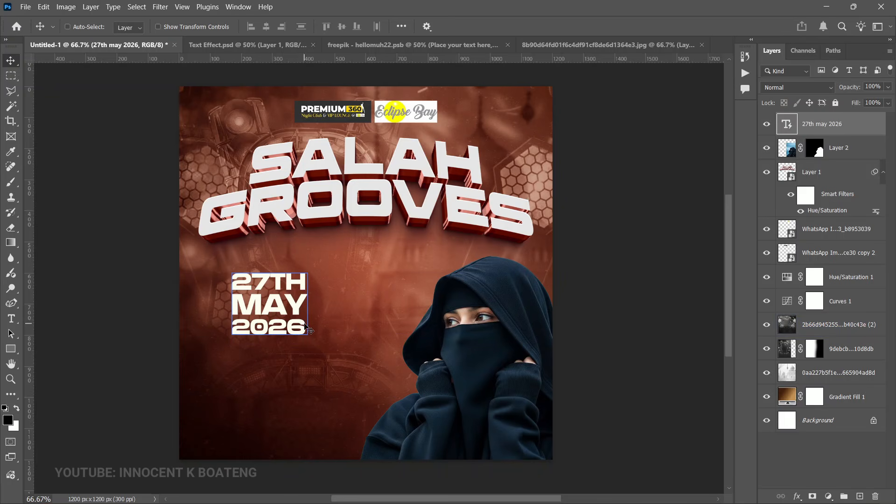
# Add left-aligned Poppins Bold text on three lines reading Premium 360 Night Club / & VIP Lounge / @ Eclipse Bay, Nkroful.
pyautogui.press('t')
pyautogui.click(344, 286)
pyautogui.click(144, 27)
pyautogui.write('POPP')
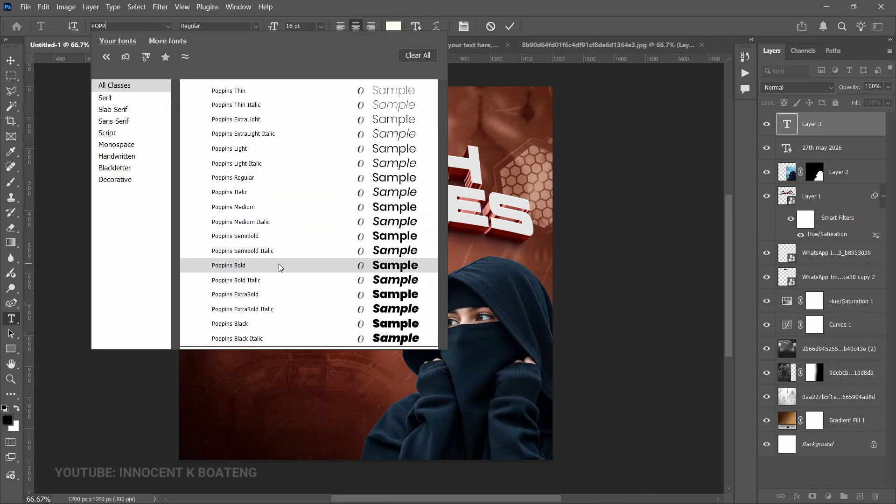
pyautogui.click(279, 266)
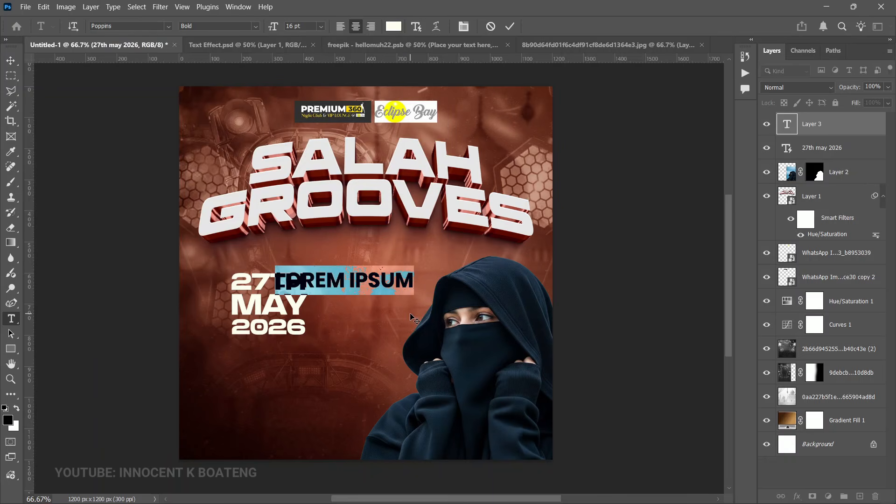
pyautogui.write('Premium 360 Night Club & VIP Lounge @ Eclipse Bay, Nkroful')
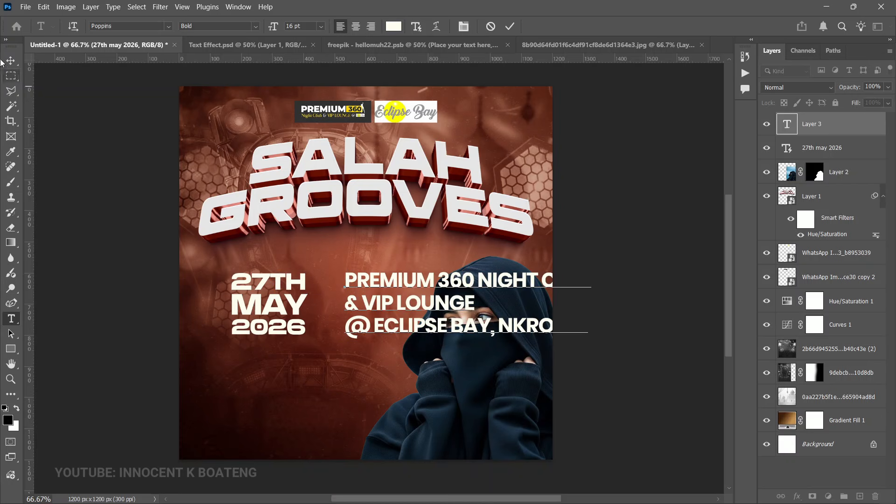
# Scale the venue text down to about 6.47 pt and place it between the date and the woman.
pyautogui.click(10, 65)
pyautogui.hotkey('ctrl', 't')
pyautogui.moveTo(589, 352); pyautogui.dragTo(384, 317)
pyautogui.press('Return')
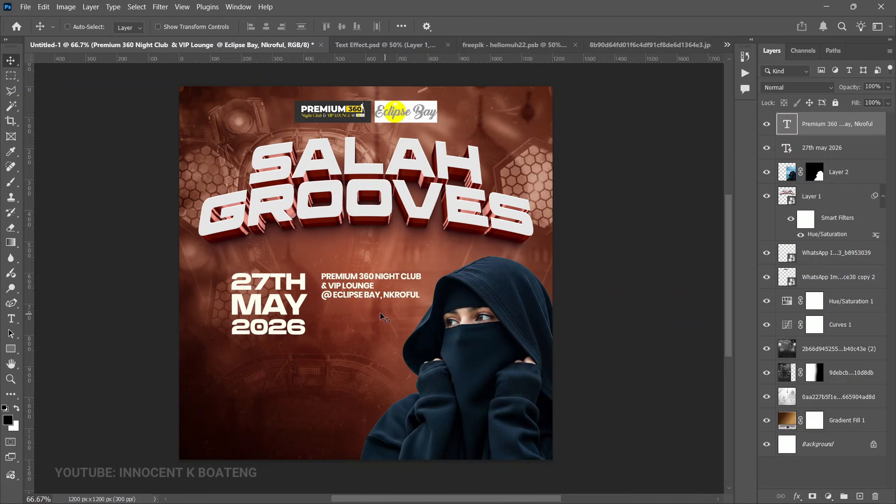
# Move the date text slightly to the left, widening its distance from the woman.
pyautogui.rightClick(279, 292)
pyautogui.click(315, 298)
pyautogui.moveTo(315, 302); pyautogui.dragTo(301, 303)
# Shift the venue text closer to the date, with a duplicate directly below it changed to 9PM SHARP.
pyautogui.rightClick(396, 286)
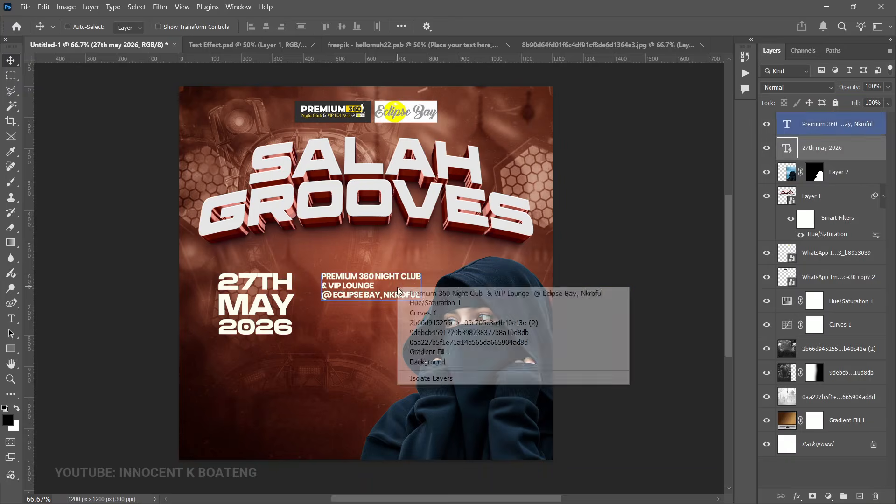
pyautogui.click(410, 292)
pyautogui.moveTo(410, 301); pyautogui.dragTo(358, 328)
pyautogui.hotkey('ctrl', 'j')
pyautogui.doubleClick(358, 328)
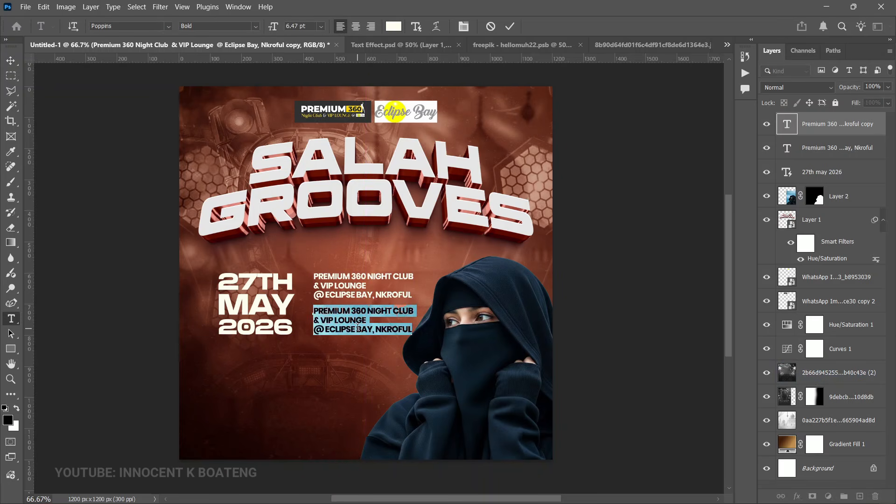
pyautogui.write('9')
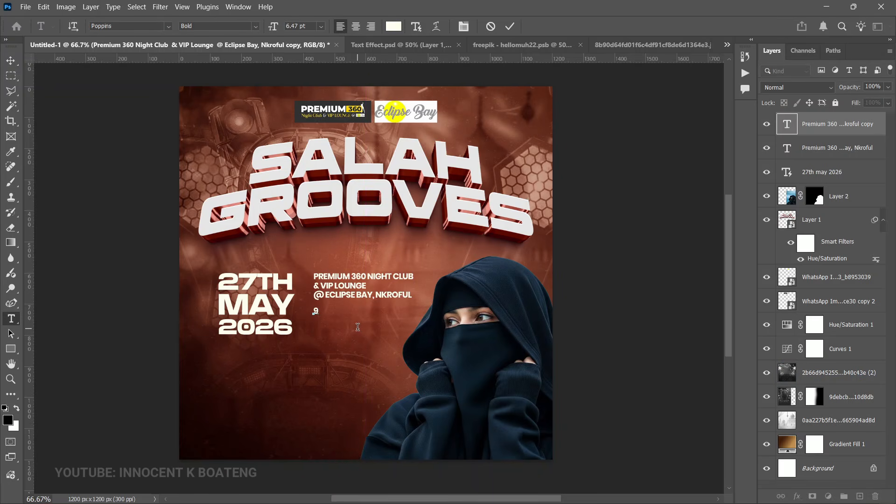
pyautogui.write('PM SHA')
# Set the 9PM SHARP text in FONTSPRING DEMO - Universo Black Regular and scale it to about 160%.
pyautogui.hotkey('ctrl', 'a')
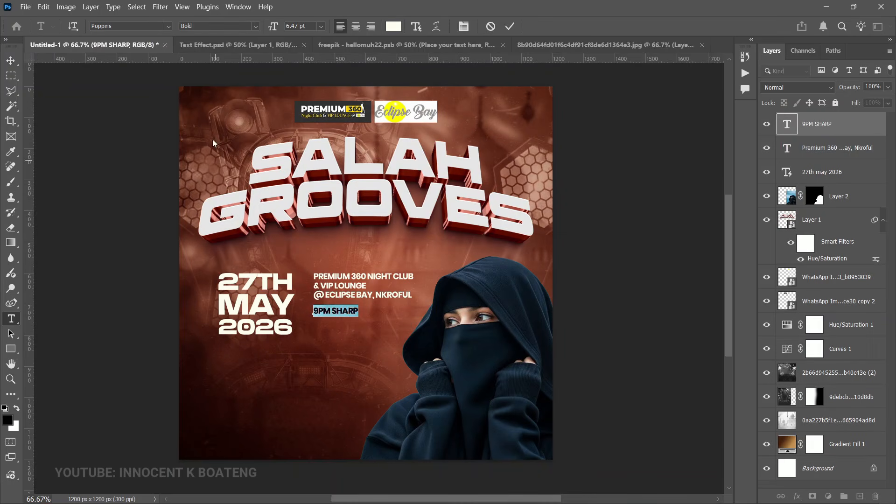
pyautogui.click(169, 26)
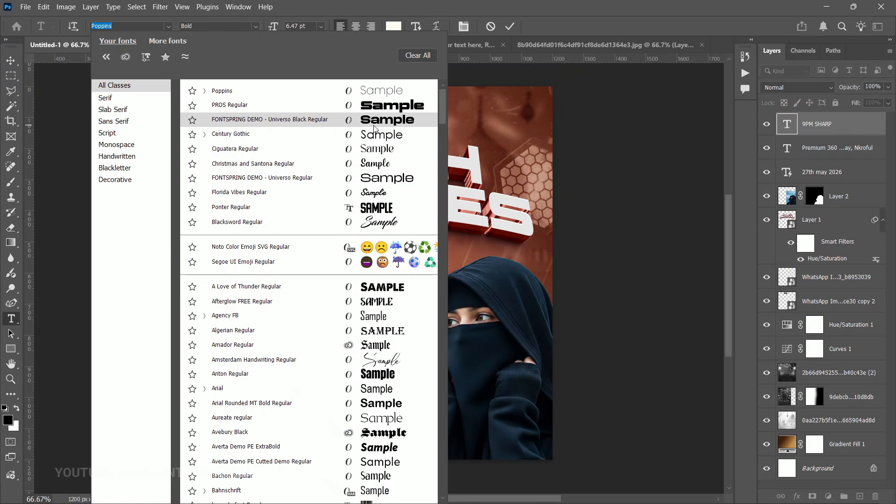
pyautogui.click(376, 123)
pyautogui.hotkey('ctrl', 't')
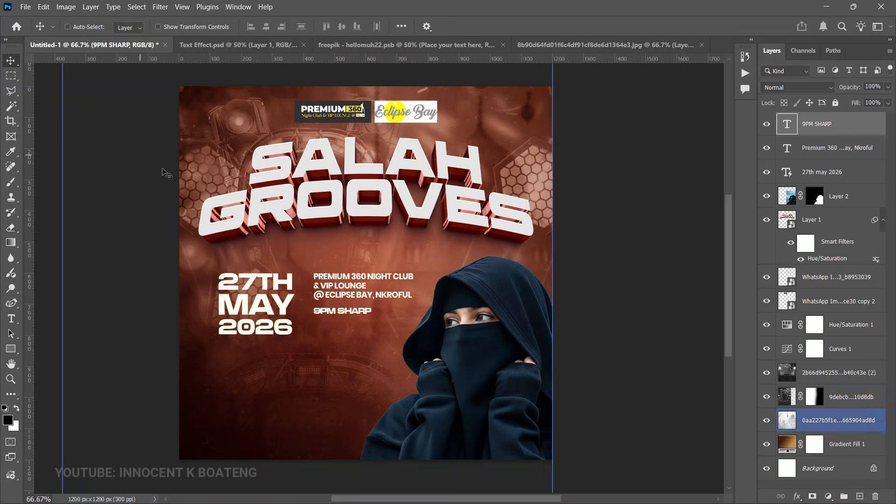
pyautogui.moveTo(373, 317); pyautogui.dragTo(401, 355)
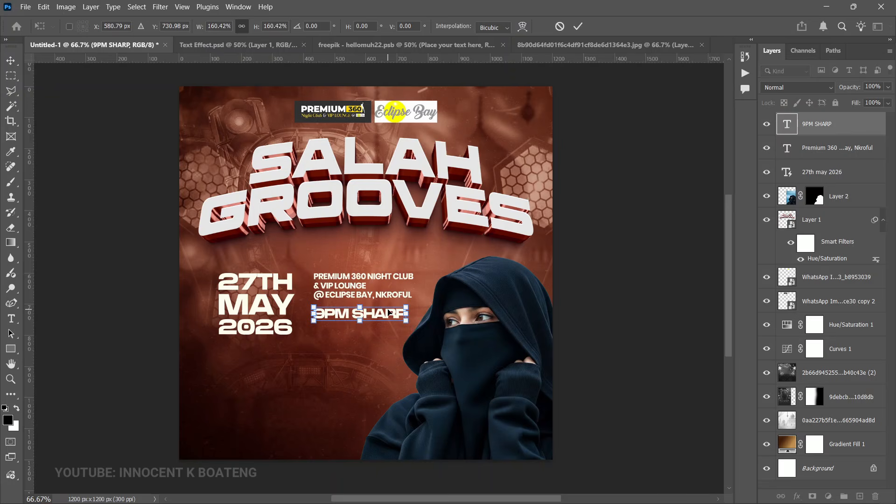
pyautogui.press('Return')
# Place the location pin image pngwing.com (48) above the venue text layer and shrink it to a small icon over the venue text.
pyautogui.rightClick(349, 281)
pyautogui.click(373, 286)
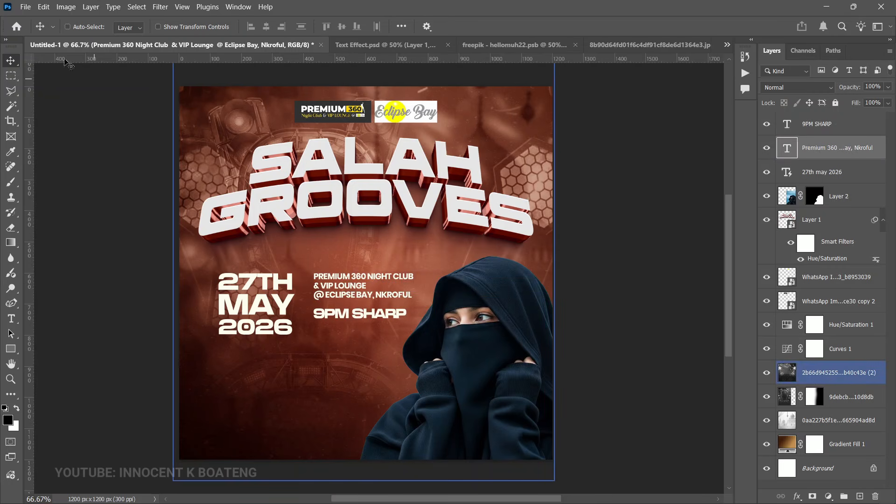
pyautogui.click(25, 7)
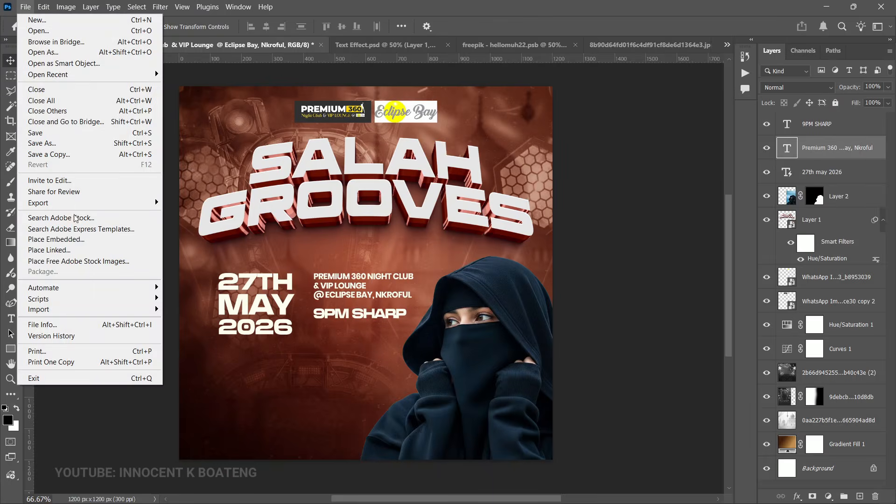
pyautogui.click(105, 246)
pyautogui.doubleClick(140, 199)
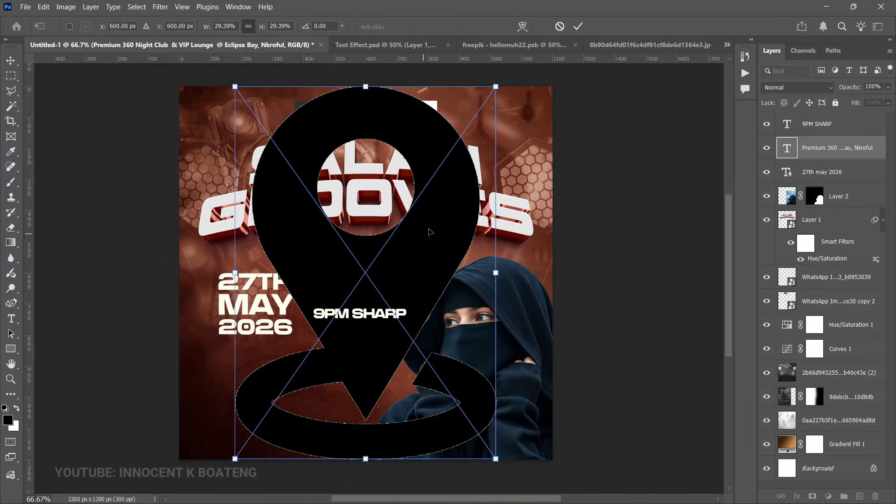
pyautogui.moveTo(497, 83); pyautogui.dragTo(361, 264)
pyautogui.press('Return')
pyautogui.scroll(2, 366, 256)
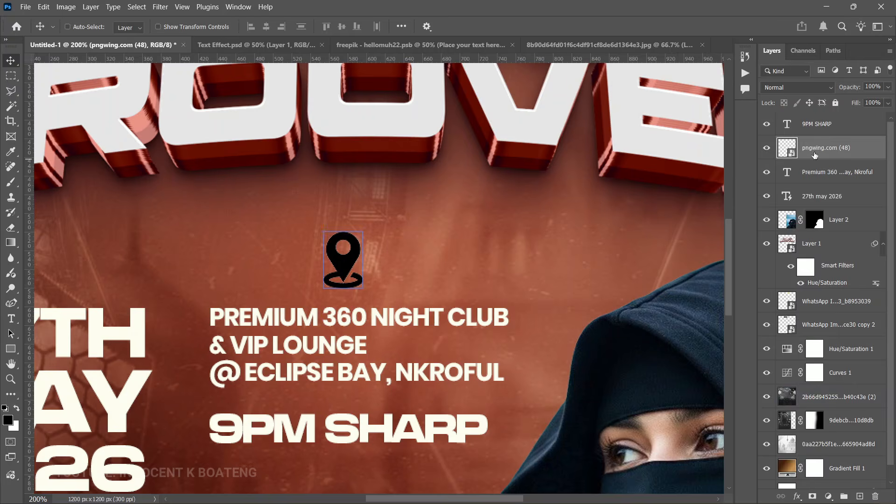
# Apply a white Color Overlay to the location pin icon.
pyautogui.rightClick(818, 153)
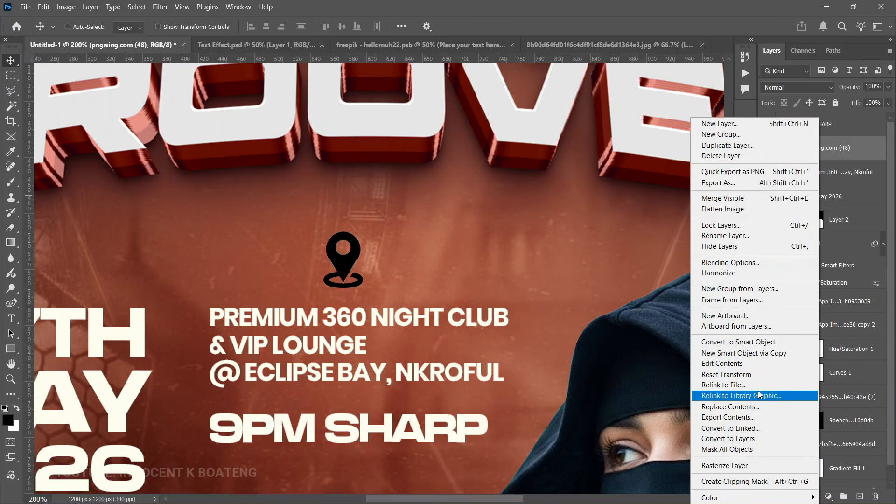
pyautogui.click(730, 263)
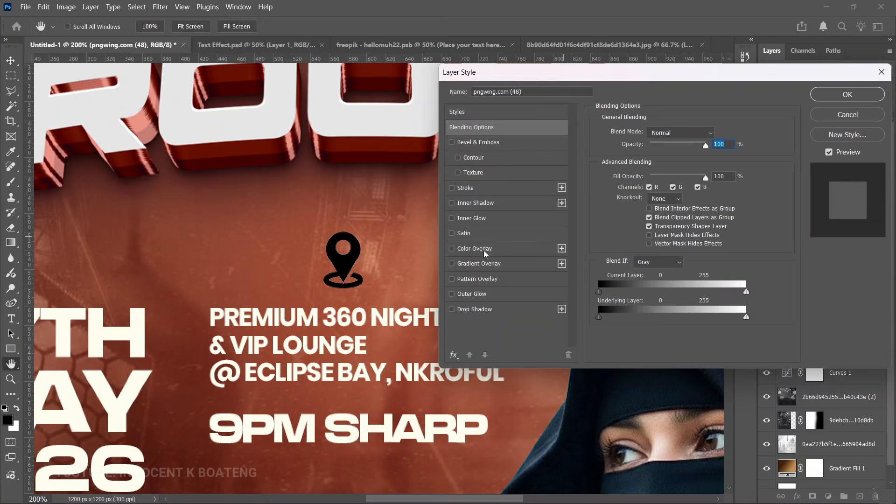
pyautogui.click(475, 248)
pyautogui.click(865, 98)
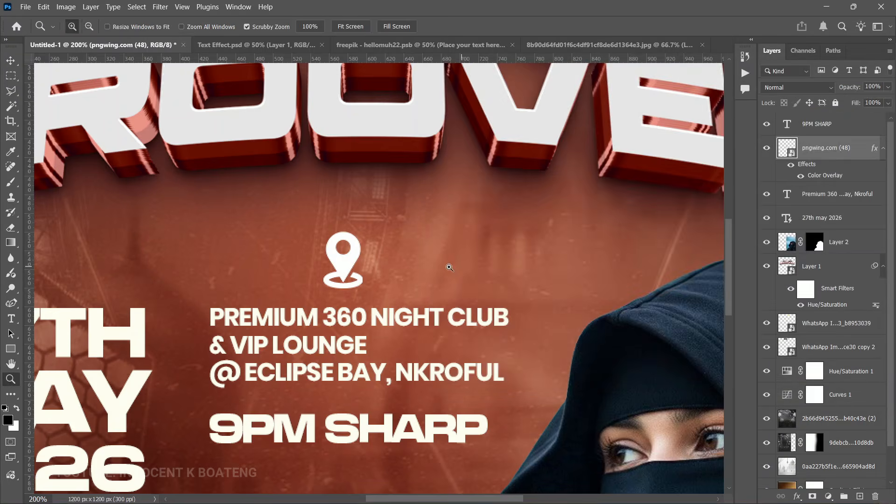
# Start a new line of text below the 2026 date in the Poppins SemiBold font.
pyautogui.keyDown('alt'); pyautogui.click(448, 266); pyautogui.keyUp('alt')
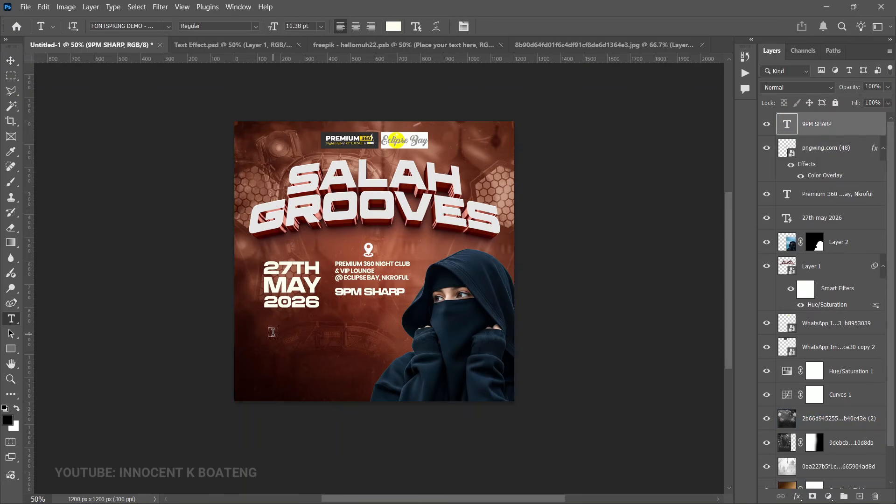
pyautogui.click(273, 332)
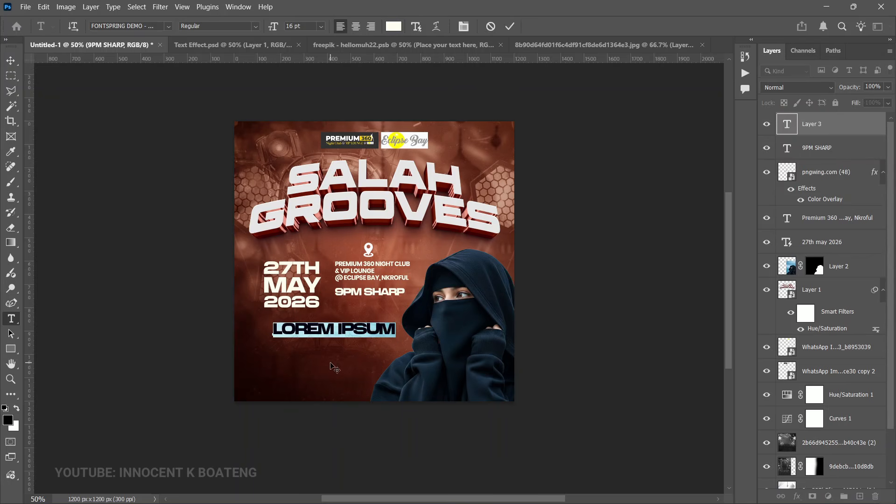
pyautogui.click(169, 26)
pyautogui.click(330, 104)
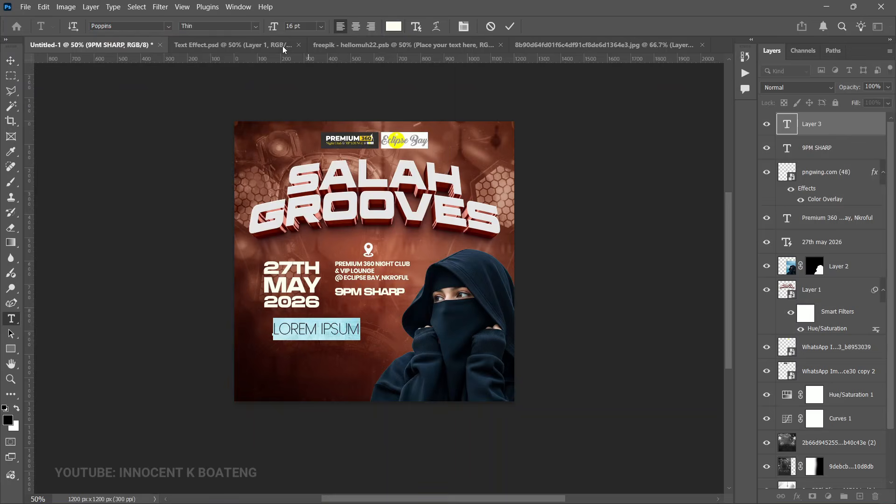
pyautogui.click(255, 26)
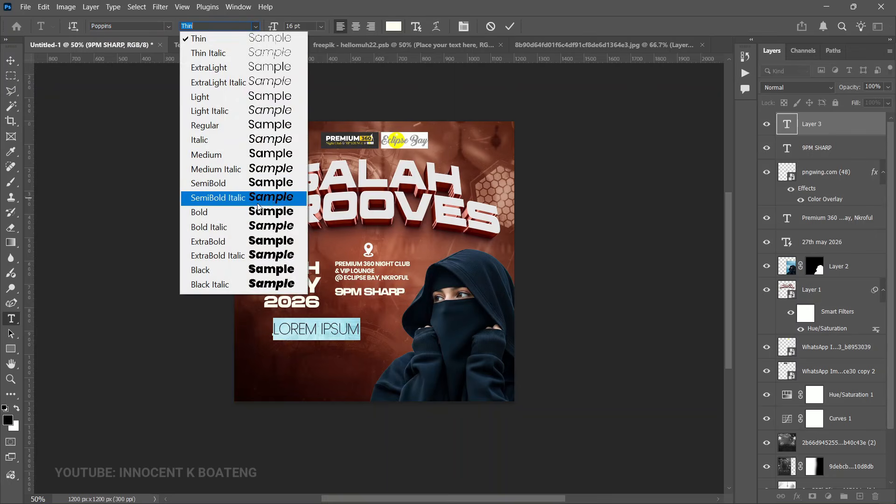
pyautogui.click(259, 184)
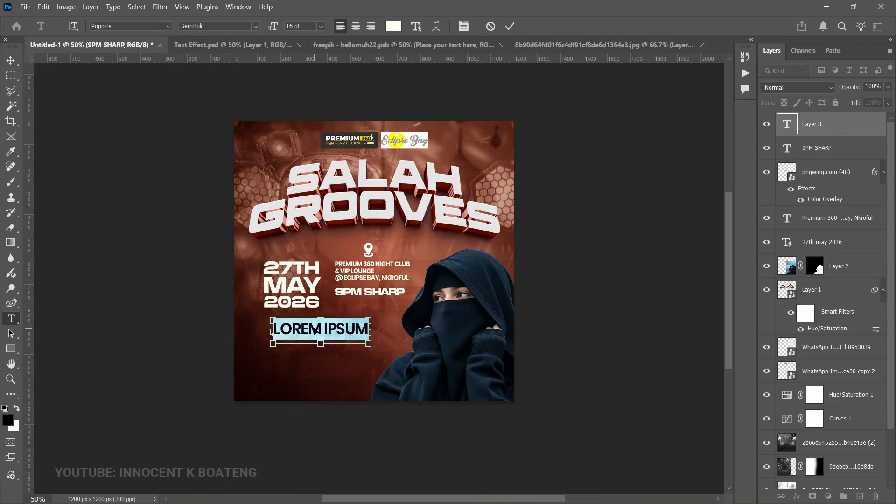
# Paste the DJs and hypemen line-up into the new text layer and scale it down to fit under the date.
pyautogui.hotkey('ctrl', 'v')
pyautogui.hotkey('ctrl', 'Return')
pyautogui.hotkey('ctrl', 't')
pyautogui.moveTo(579, 376); pyautogui.dragTo(386, 357)
pyautogui.press('Return')
pyautogui.hotkey('ctrl', 't')
pyautogui.press('Return')
# Inspect the font style and text color of the DJS: label in the line-up text.
pyautogui.scroll(2, 273, 315)
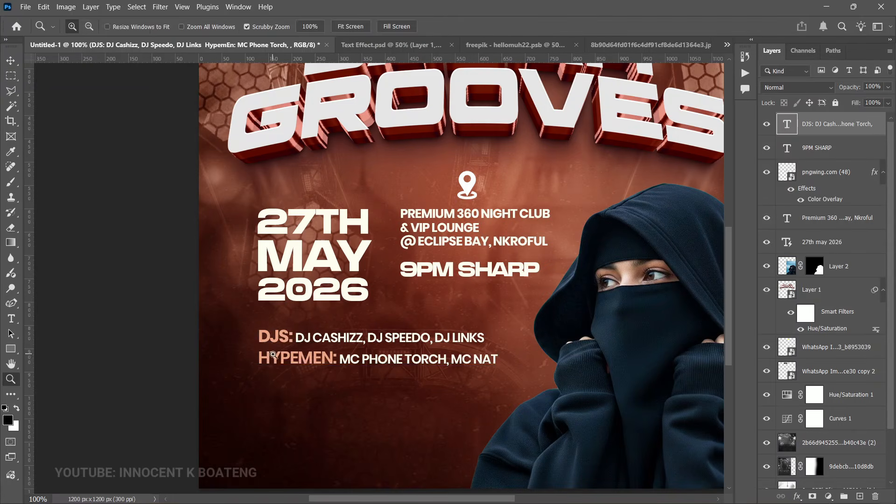
pyautogui.press('t')
pyautogui.click(273, 334)
pyautogui.tripleClick(258, 334)
pyautogui.click(299, 335)
pyautogui.click(258, 339)
pyautogui.moveTo(264, 336); pyautogui.dragTo(293, 336)
pyautogui.click(394, 27)
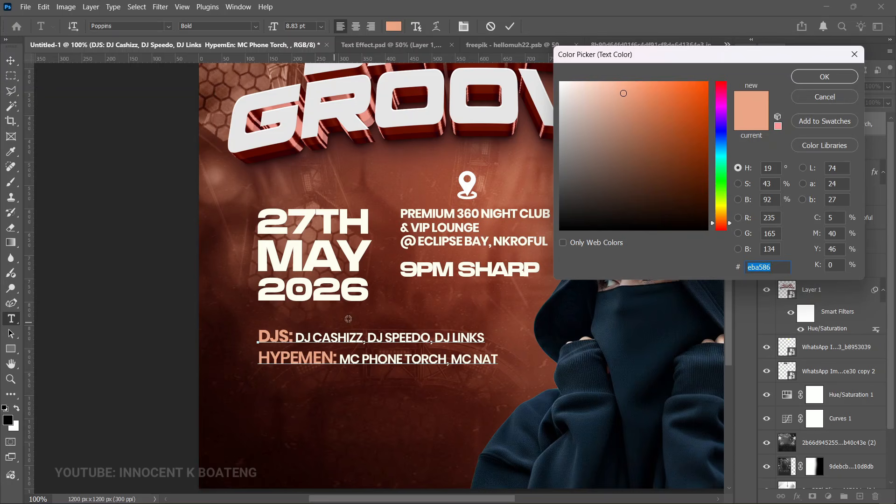
pyautogui.click(823, 73)
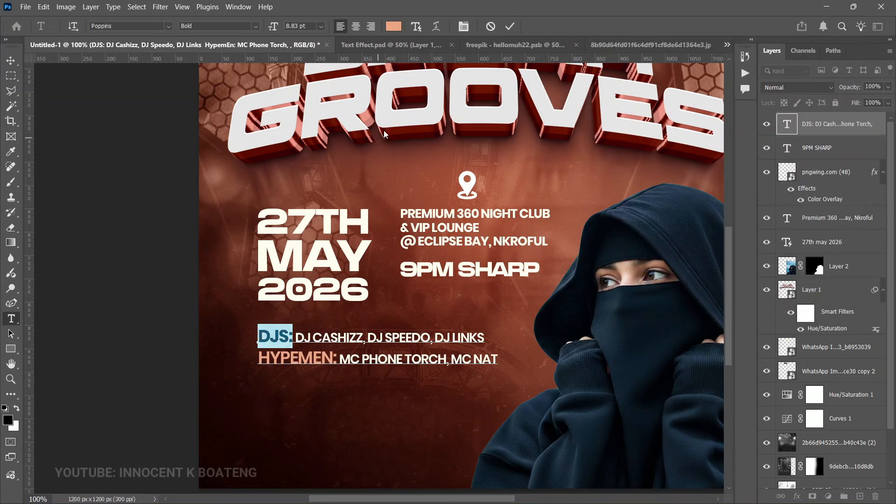
pyautogui.click(511, 26)
# Duplicate the line-up text below itself and replace the copy with the FOR INQUIRIES line containing the contact phone number.
pyautogui.scroll(-10, 358, 351)
pyautogui.scroll(8, 361, 346)
pyautogui.scroll(-4, 364, 331)
pyautogui.press('v')
pyautogui.rightClick(402, 305)
pyautogui.click(447, 311)
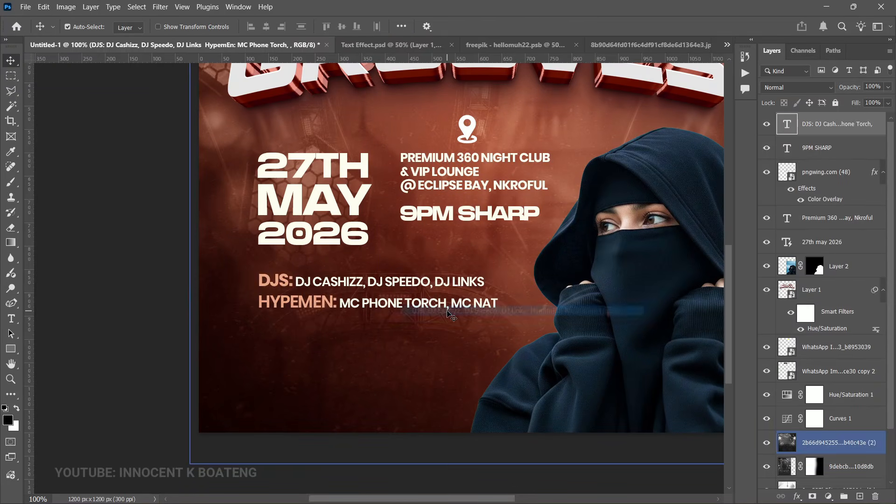
pyautogui.hotkey('ctrl', 'j')
pyautogui.moveTo(416, 280); pyautogui.dragTo(414, 337)
pyautogui.doubleClick(328, 356)
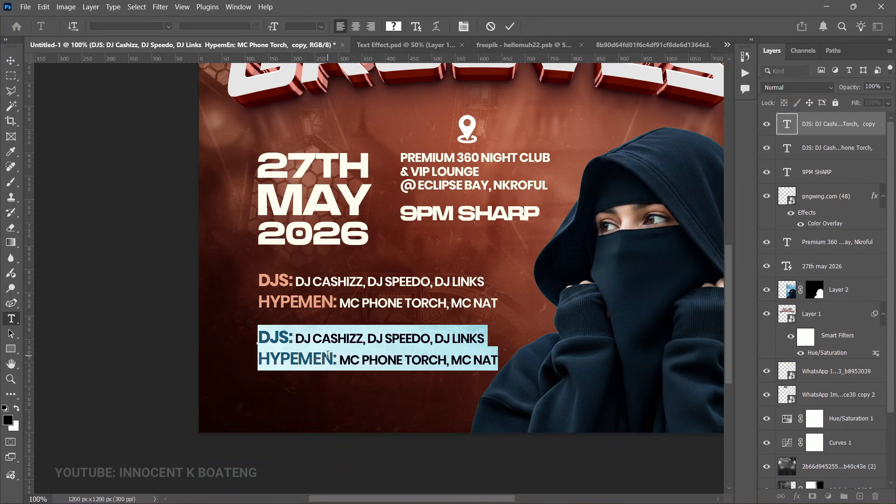
pyautogui.hotkey('ctrl', 'v')
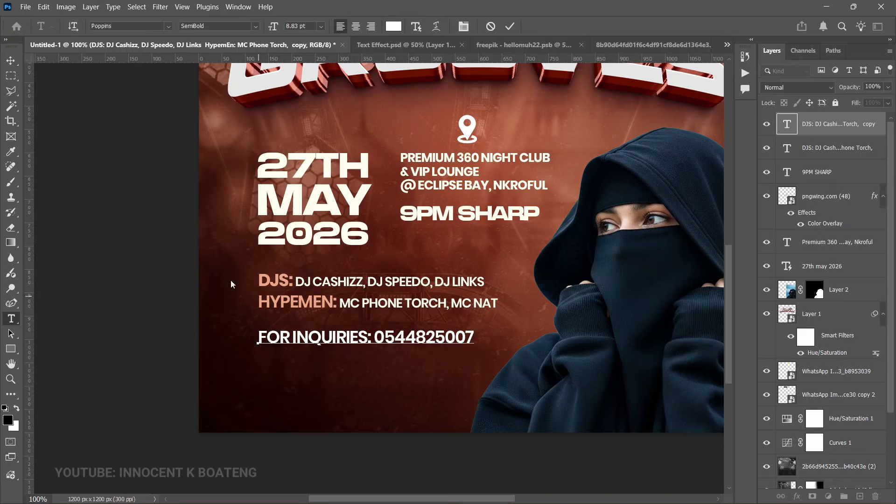
pyautogui.click(14, 57)
# Lower the midtone point of the Curves 1 adjustment slightly to darken the background.
pyautogui.press('z')
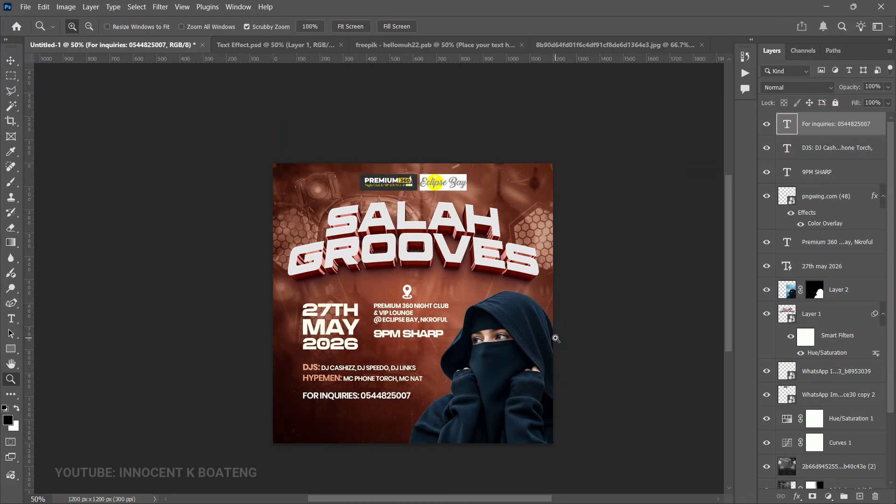
pyautogui.scroll(-3, 878, 336)
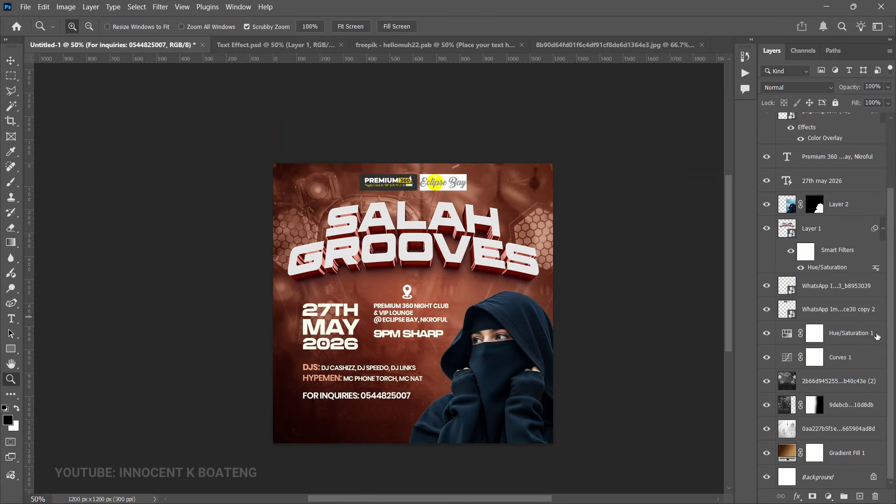
pyautogui.doubleClick(788, 357)
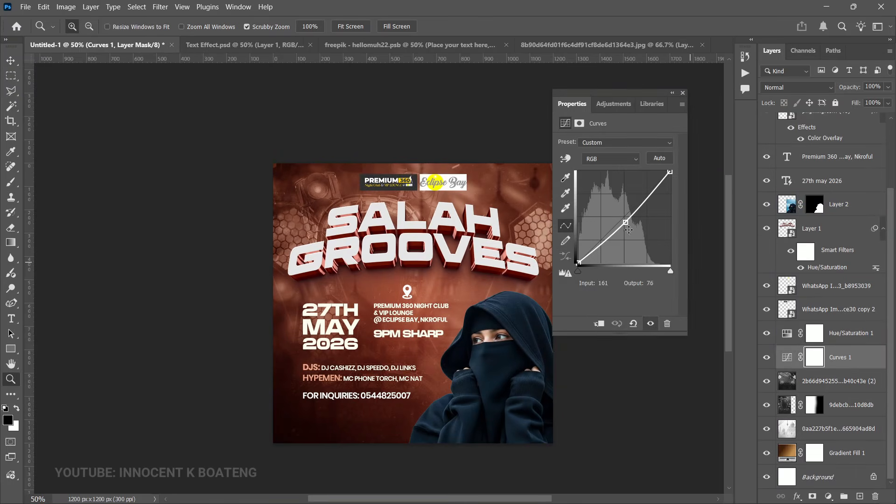
pyautogui.moveTo(625, 219); pyautogui.dragTo(626, 223)
# Add a Color and vibrance adjustment layer above Curves 1 and raise its vibrance slightly.
pyautogui.click(827, 494)
pyautogui.click(822, 271)
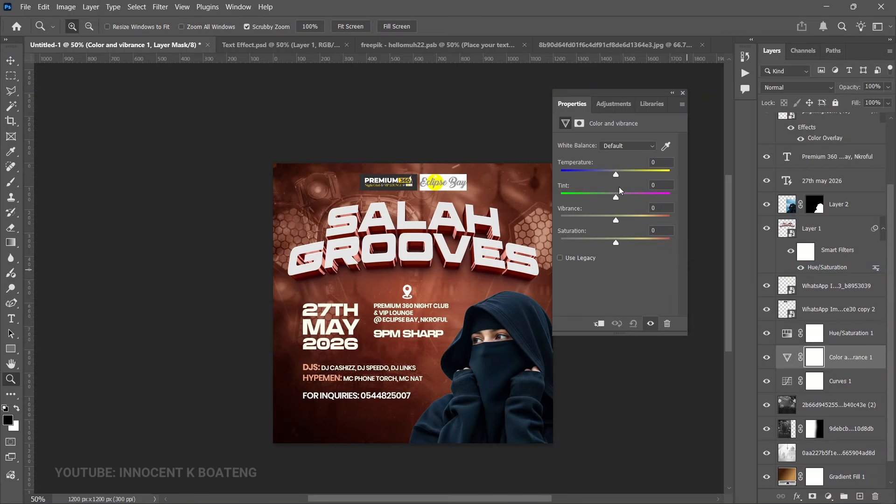
pyautogui.moveTo(620, 215); pyautogui.dragTo(623, 219)
pyautogui.click(683, 93)
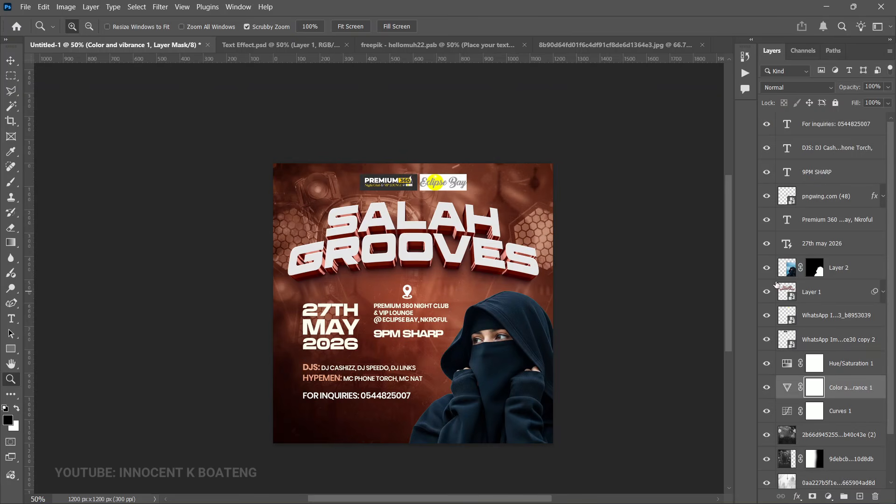
# Place the lens flare image high_quality_lens_flares_in_png_05 directly above the 3D title layer, Layer 1.
pyautogui.click(850, 292)
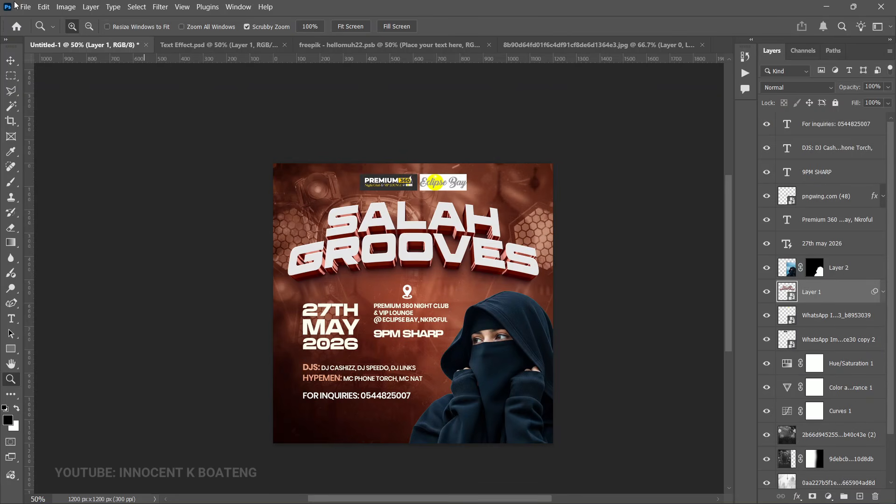
pyautogui.click(16, 7)
pyautogui.click(84, 244)
pyautogui.doubleClick(128, 204)
pyautogui.press('Return')
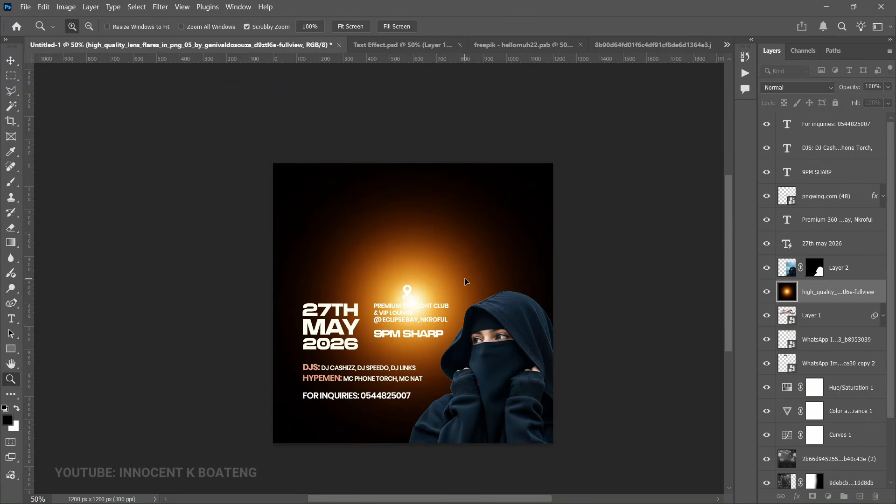
# Set the lens flare's blend mode to Screen and move its glow onto the V of the GROOVES title.
pyautogui.click(805, 87)
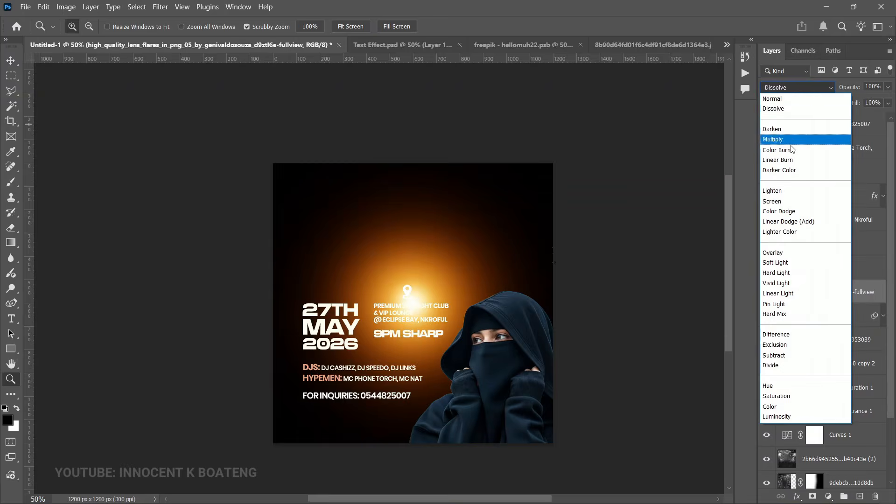
pyautogui.click(791, 206)
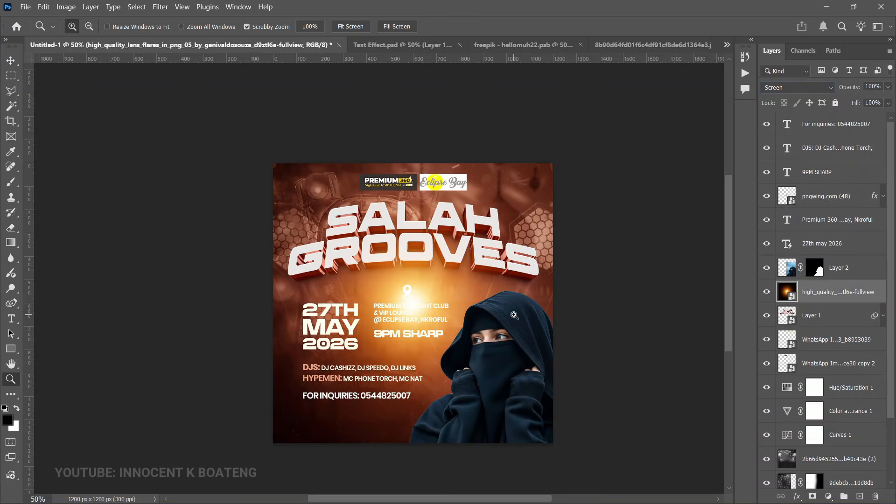
pyautogui.press('v')
pyautogui.moveTo(440, 293); pyautogui.dragTo(485, 281)
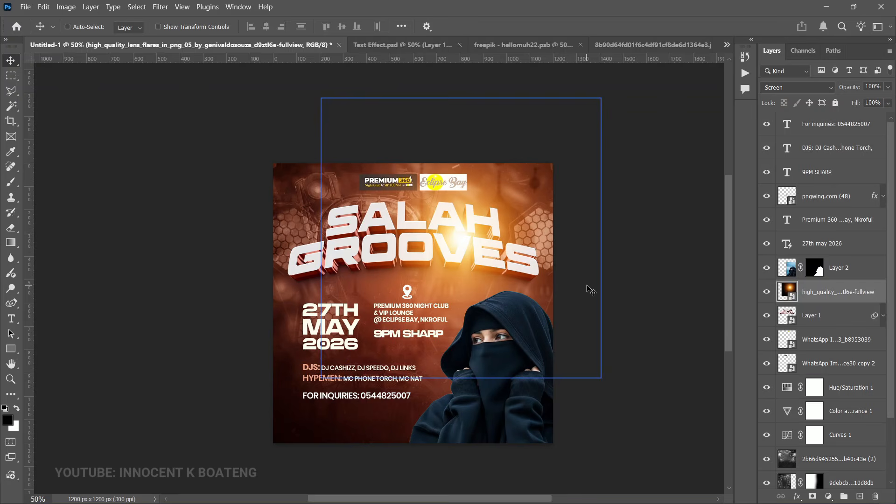
# Turn the lens flare red with a Hue/Saturation filter at hue -33.
pyautogui.hotkey('ctrl', 'u')
pyautogui.click(626, 185)
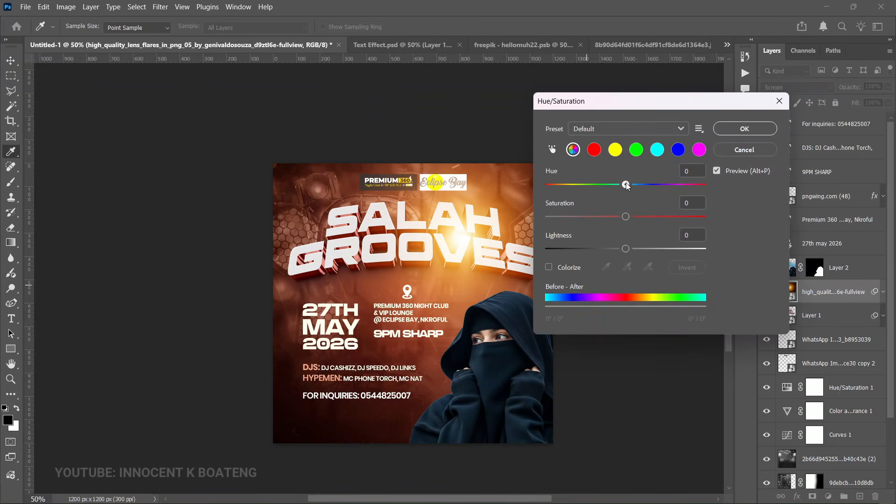
pyautogui.moveTo(626, 185); pyautogui.dragTo(612, 185)
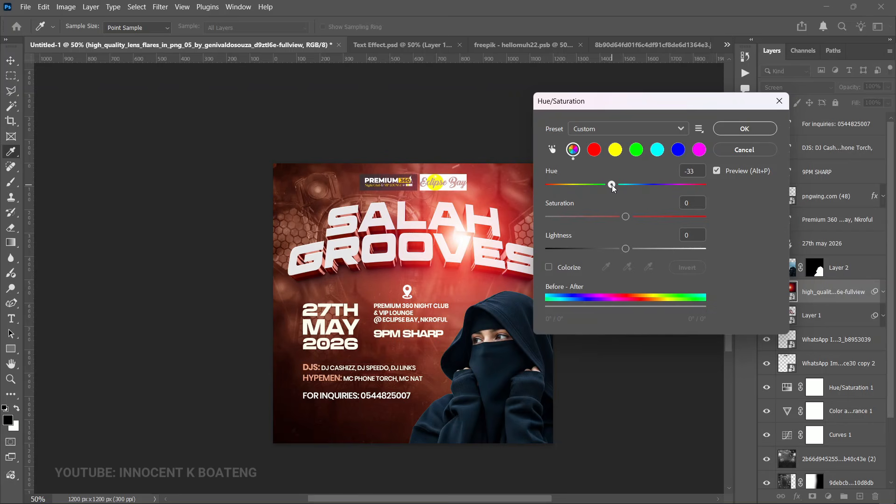
pyautogui.click(743, 132)
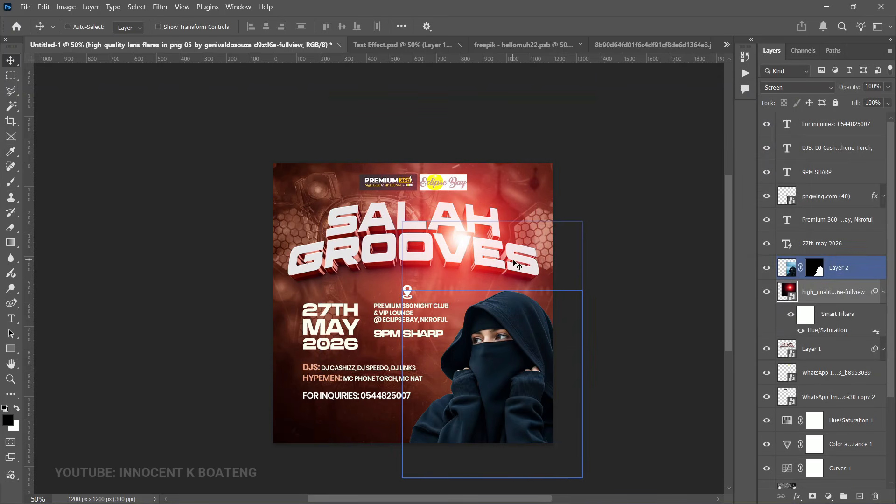
# Darken the background further by moving the Curves 1 midpoint to input 135, output 98.
pyautogui.scroll(-1, 726, 307)
pyautogui.scroll(-2, 822, 327)
pyautogui.click(800, 384)
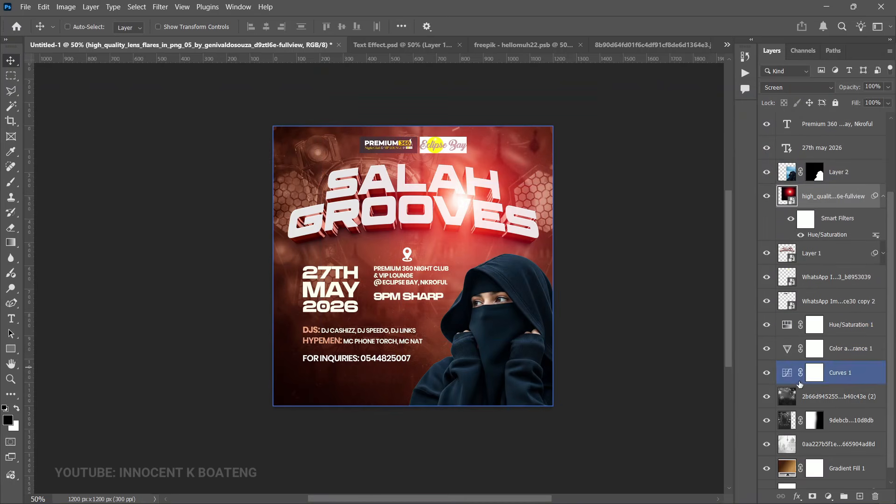
pyautogui.doubleClick(787, 374)
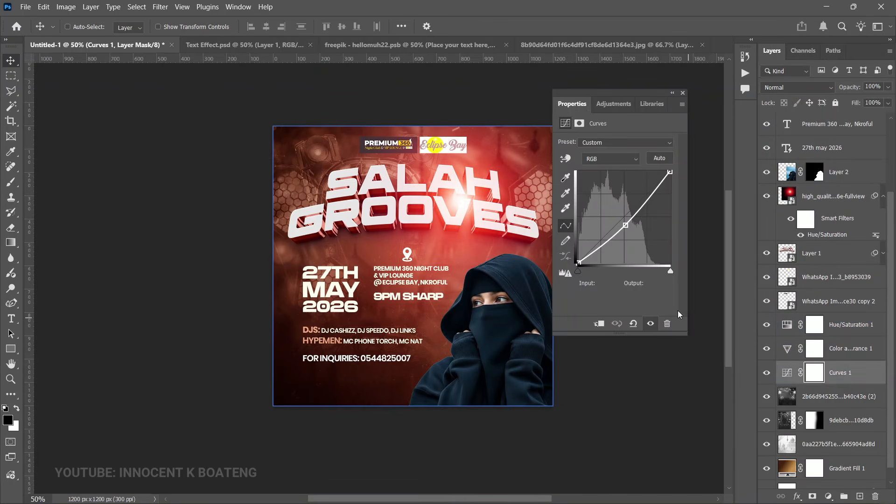
pyautogui.moveTo(626, 225)
pyautogui.mouseDown()
pyautogui.moveTo(627, 236)
pyautogui.moveTo(627, 228)
pyautogui.mouseUp()
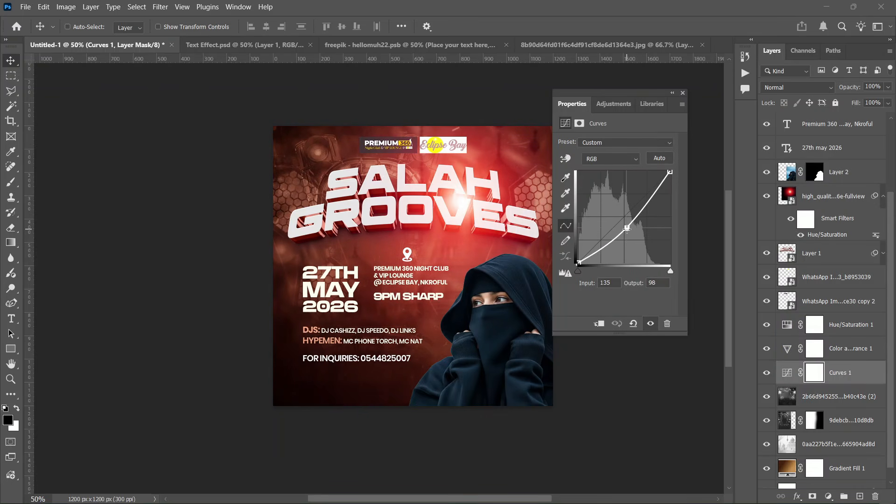
pyautogui.click(683, 92)
# Add a Clarity and dehaze adjustment layer above all other layers with Clarity at +16.
pyautogui.scroll(1, 558, 306)
pyautogui.scroll(3, 859, 168)
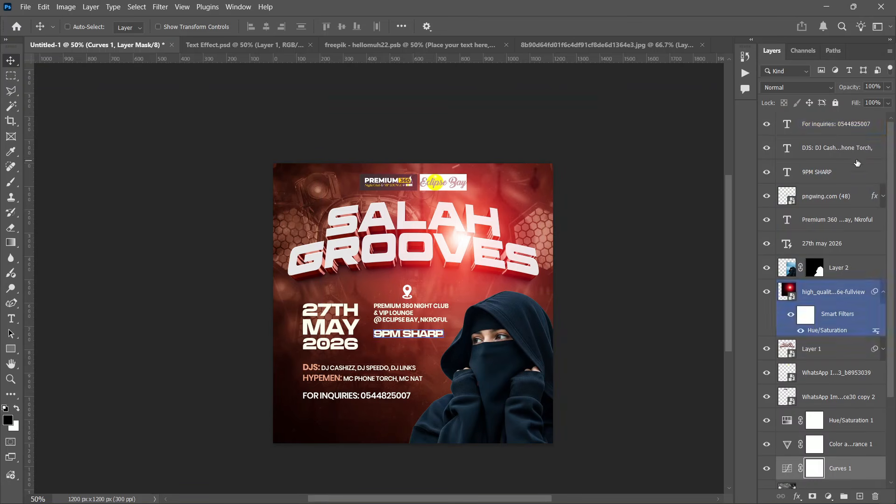
pyautogui.click(830, 128)
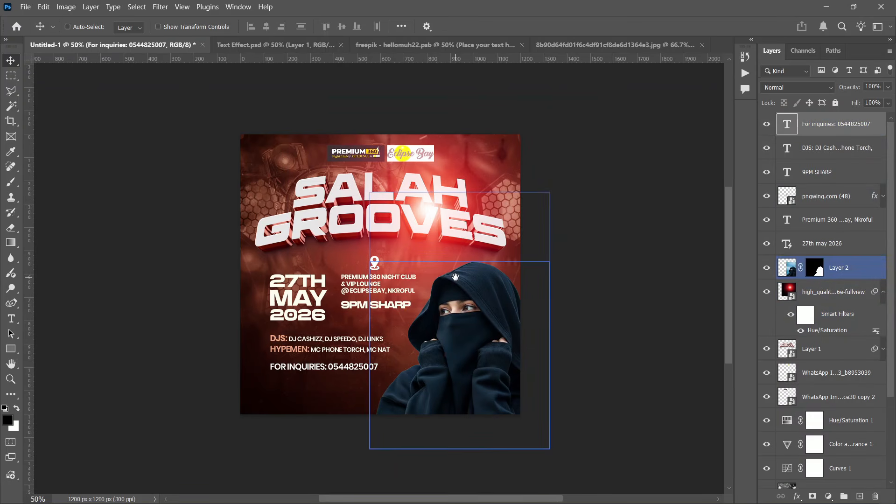
pyautogui.click(815, 487)
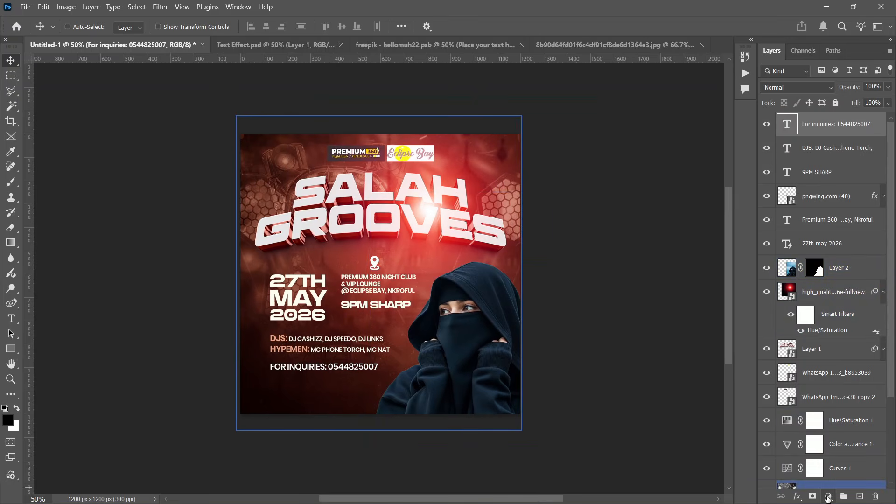
pyautogui.click(829, 497)
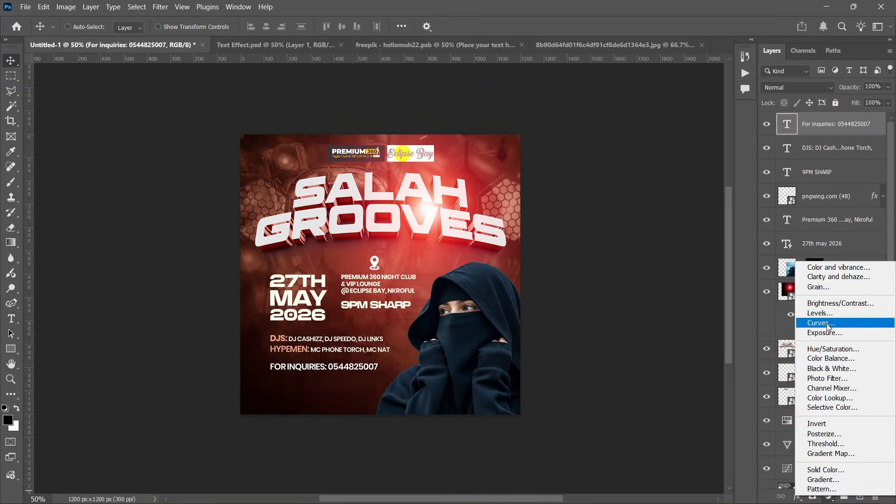
pyautogui.click(829, 279)
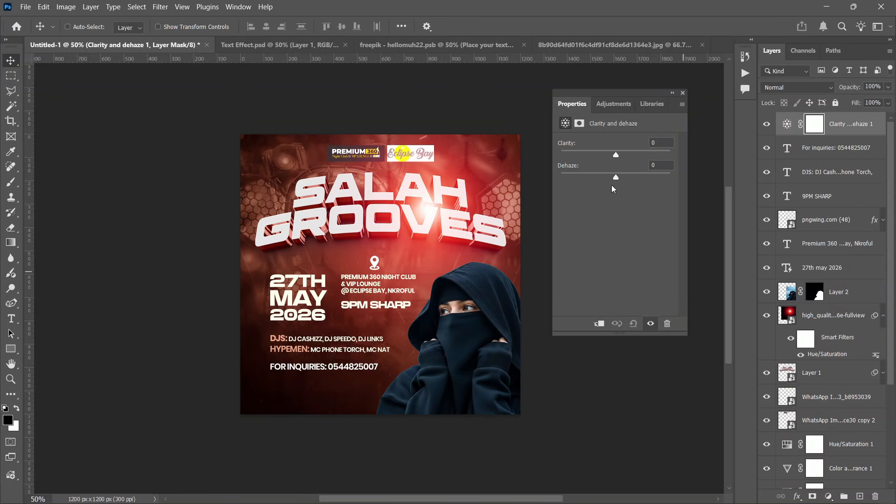
pyautogui.moveTo(616, 156); pyautogui.dragTo(624, 158)
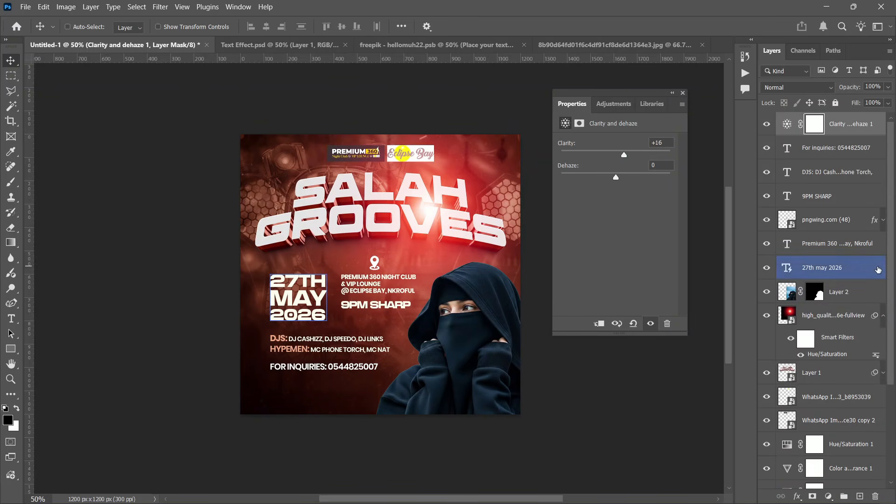
# Add a Grain adjustment layer on top of the whole flyer with its amount at +19.
pyautogui.click(829, 496)
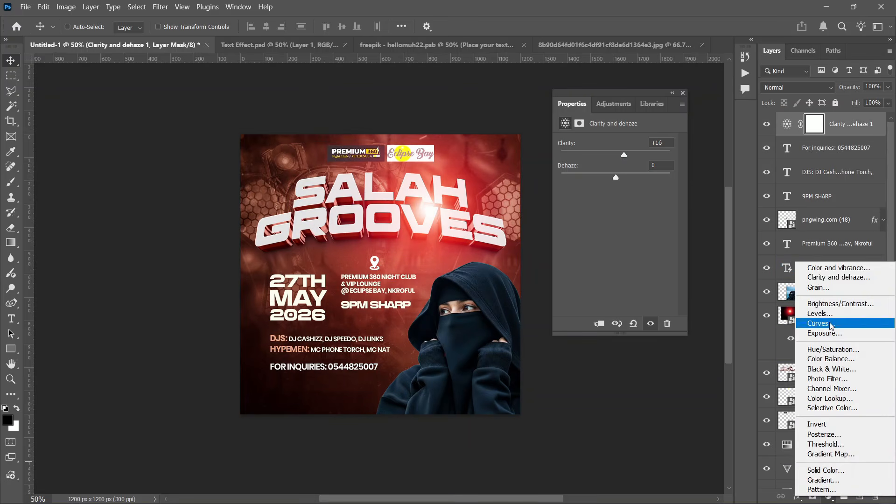
pyautogui.click(831, 288)
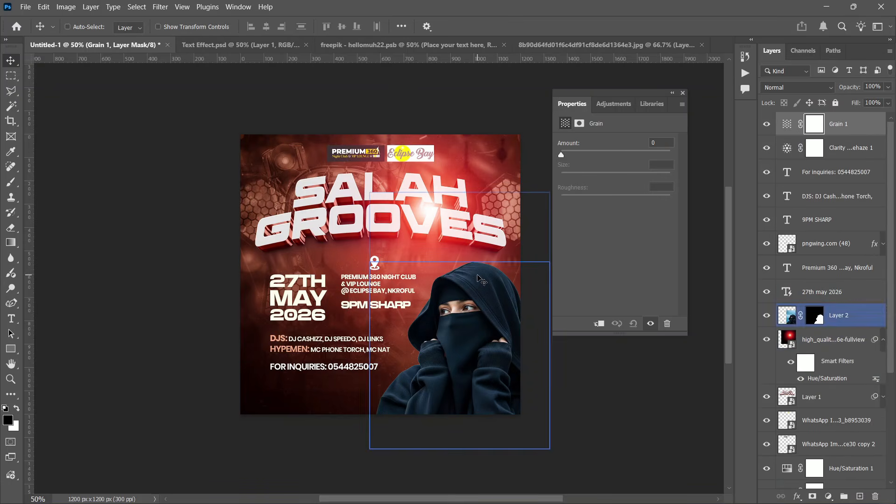
pyautogui.press('z')
pyautogui.click(411, 208)
pyautogui.click(317, 198)
pyautogui.press('v')
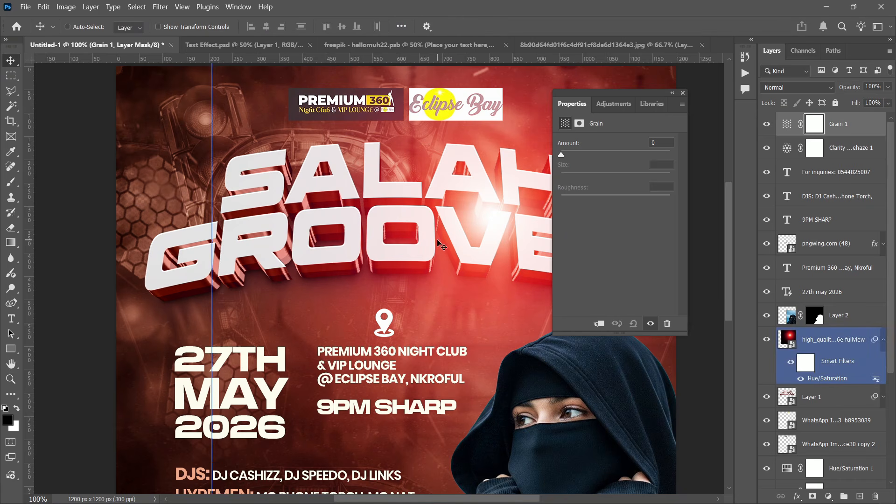
pyautogui.moveTo(319, 201); pyautogui.dragTo(306, 232)
pyautogui.moveTo(560, 155); pyautogui.dragTo(583, 161)
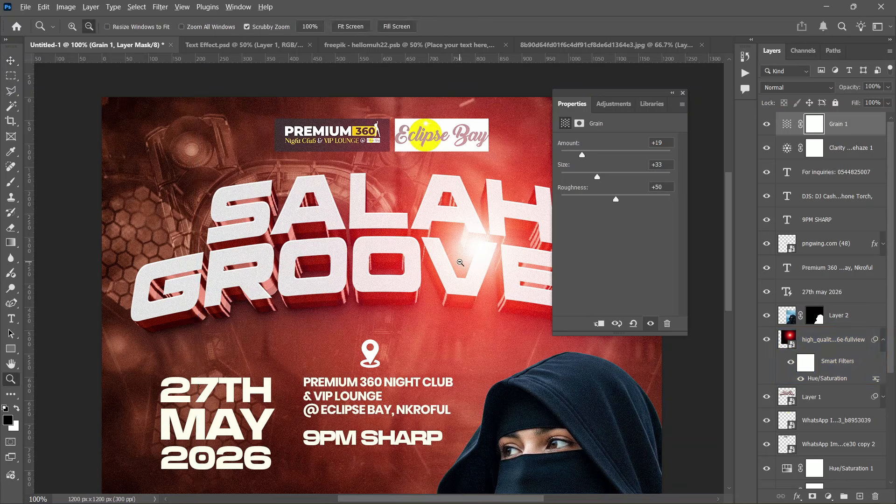
pyautogui.keyDown('ctrl'); pyautogui.keyDown('alt'); pyautogui.click(517, 250); pyautogui.keyUp('alt'); pyautogui.keyUp('ctrl')
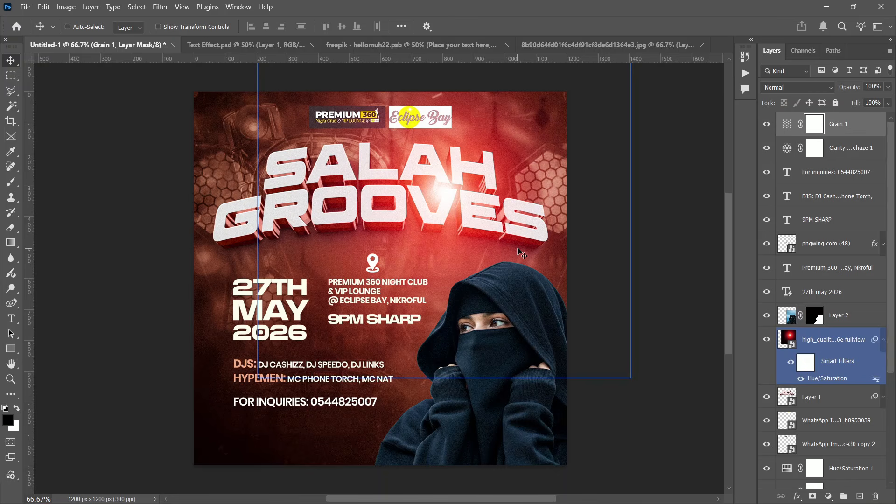
pyautogui.scroll(4, 518, 251)
pyautogui.scroll(-4, 518, 251)
pyautogui.scroll(2, 518, 252)
pyautogui.scroll(-2, 519, 252)
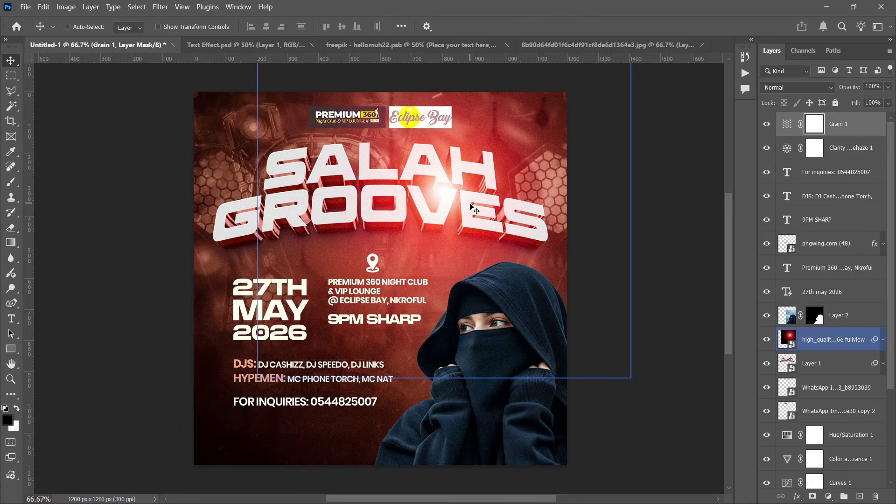